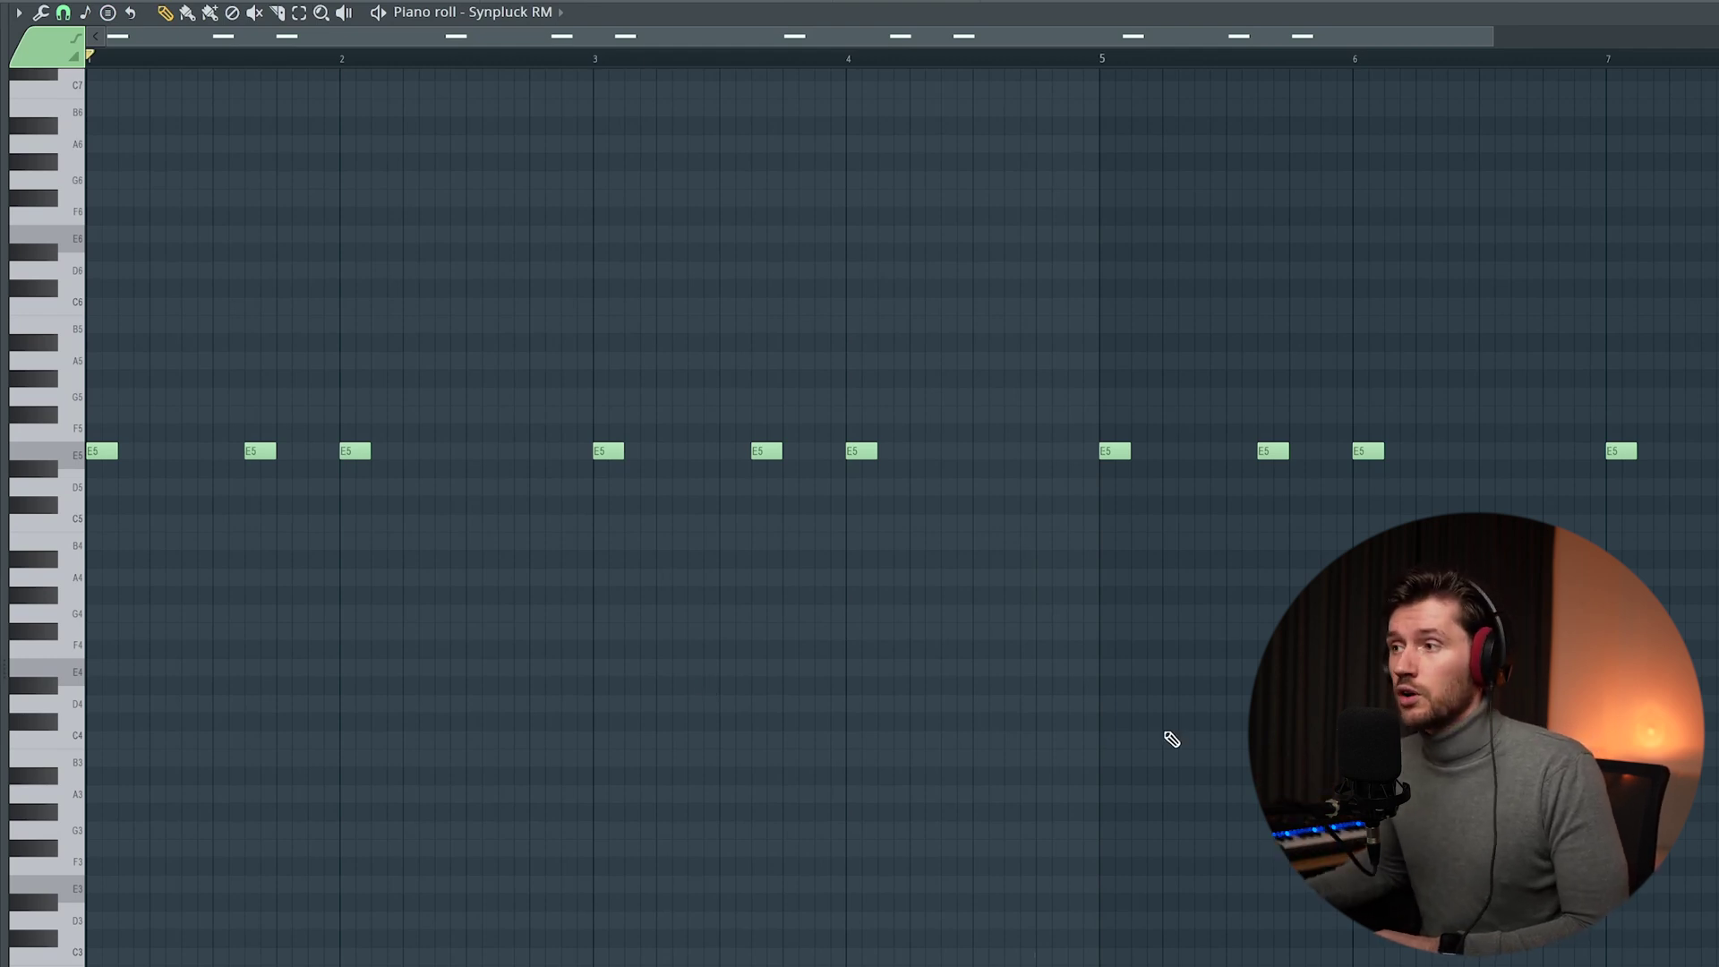
Play the Synpluck notes and the layered drum and hat loops to hear how they work together.
{"action": "key", "text": "space"}
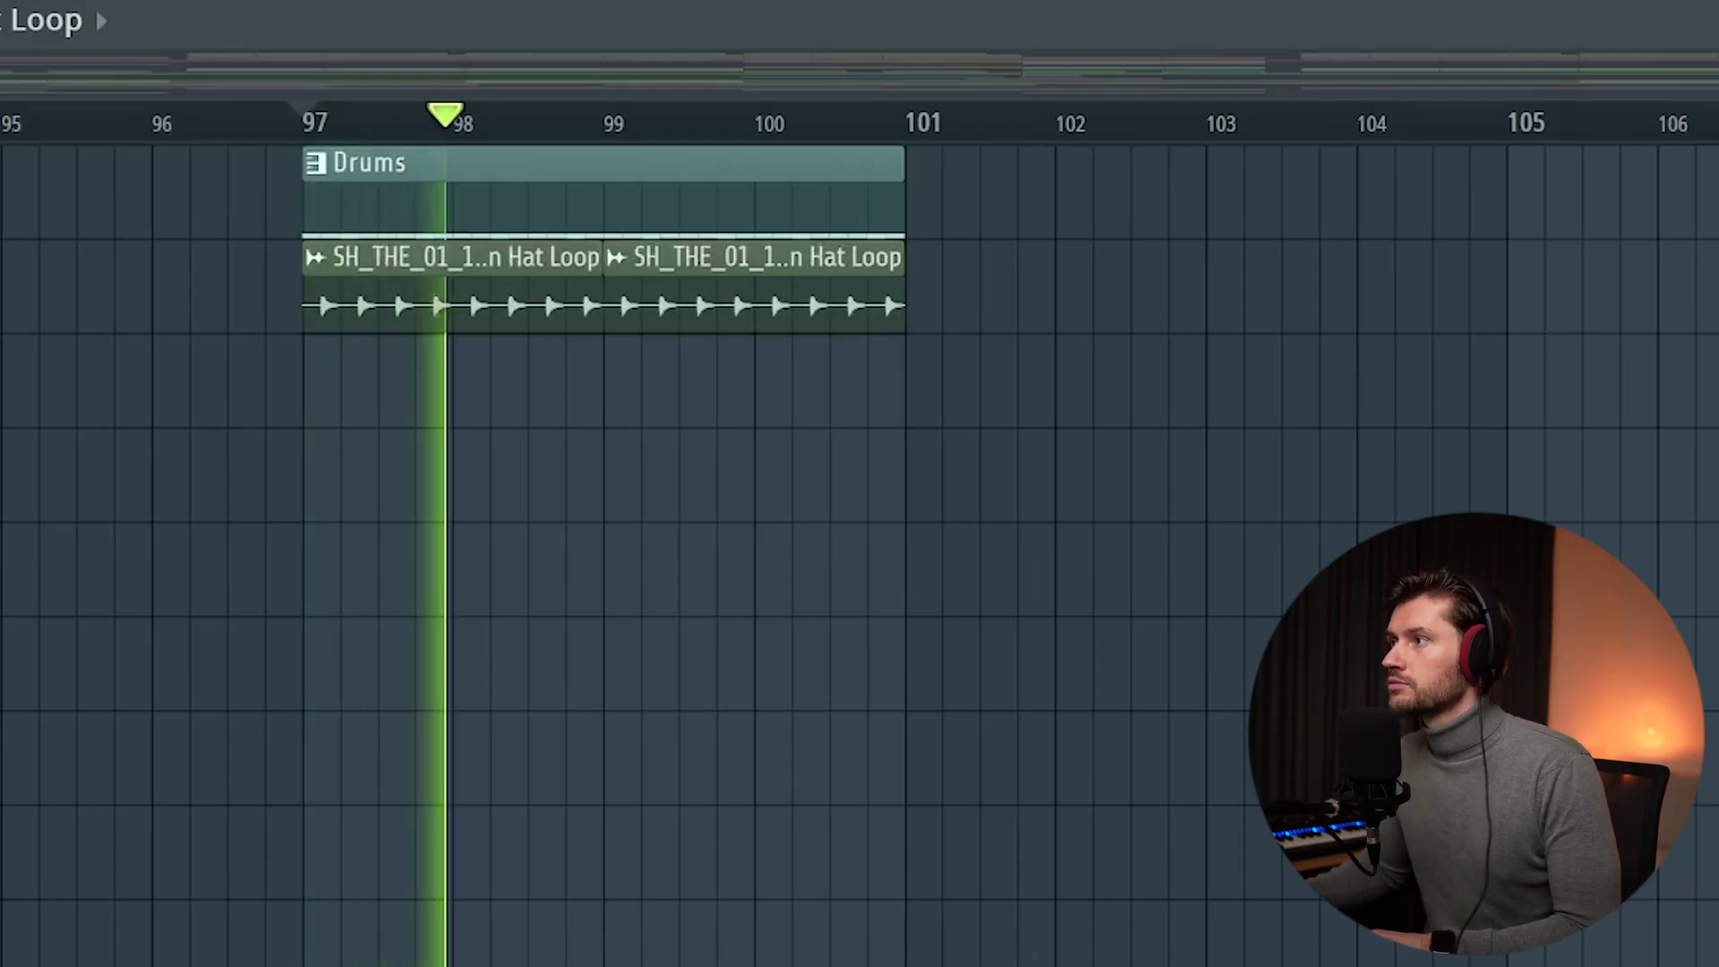
{"action": "key", "text": "space"}
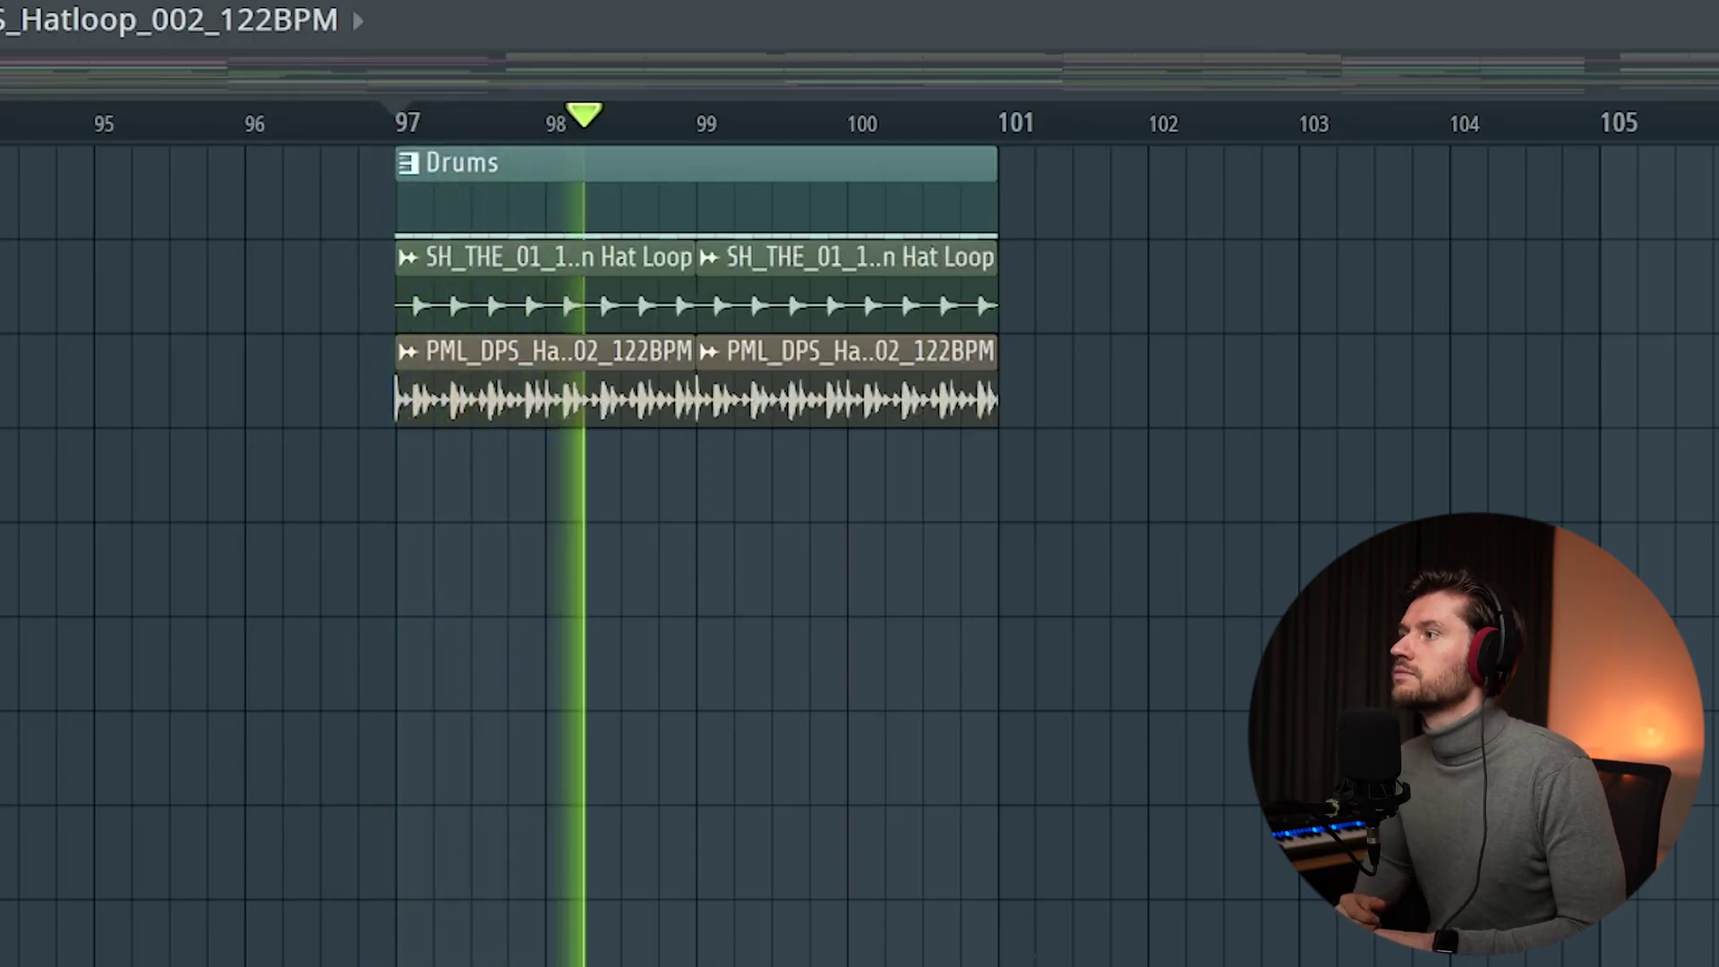
{"action": "key", "text": "space"}
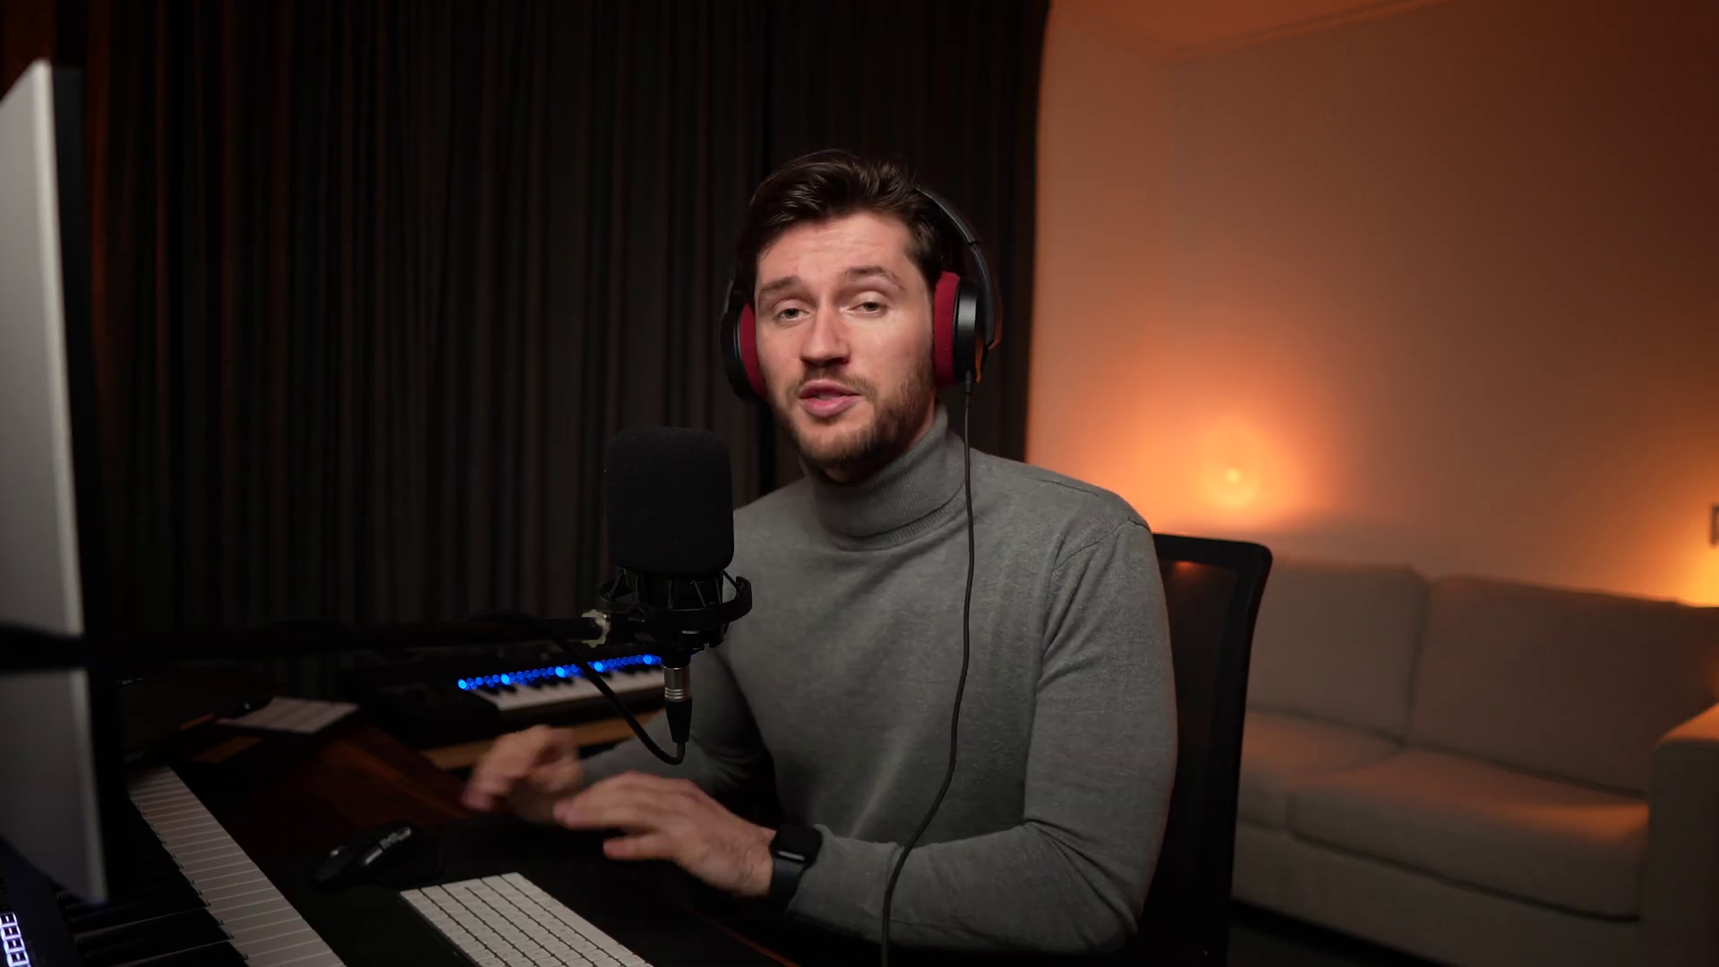
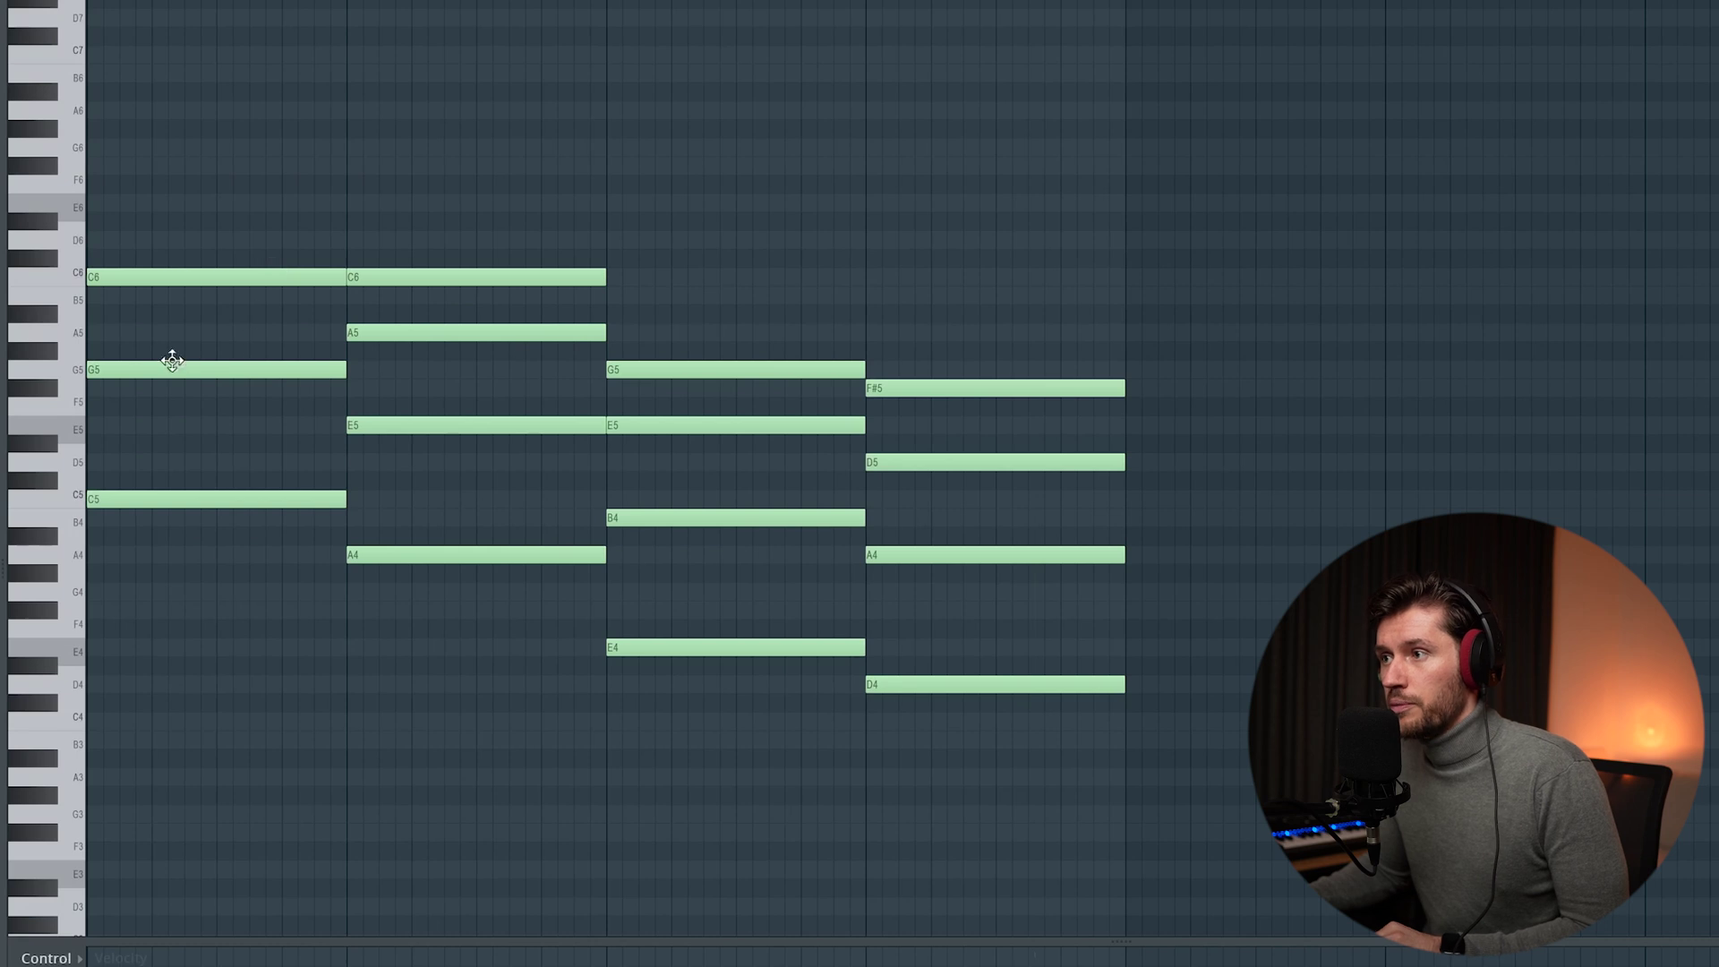
Copy the middle chord notes to the Bass Stab 4 channel and thin them to a single line of G5, E5, B4 and A4.
{"action": "left_click_drag", "start_coordinate": [994, 599], "coordinate": [250, 365]}
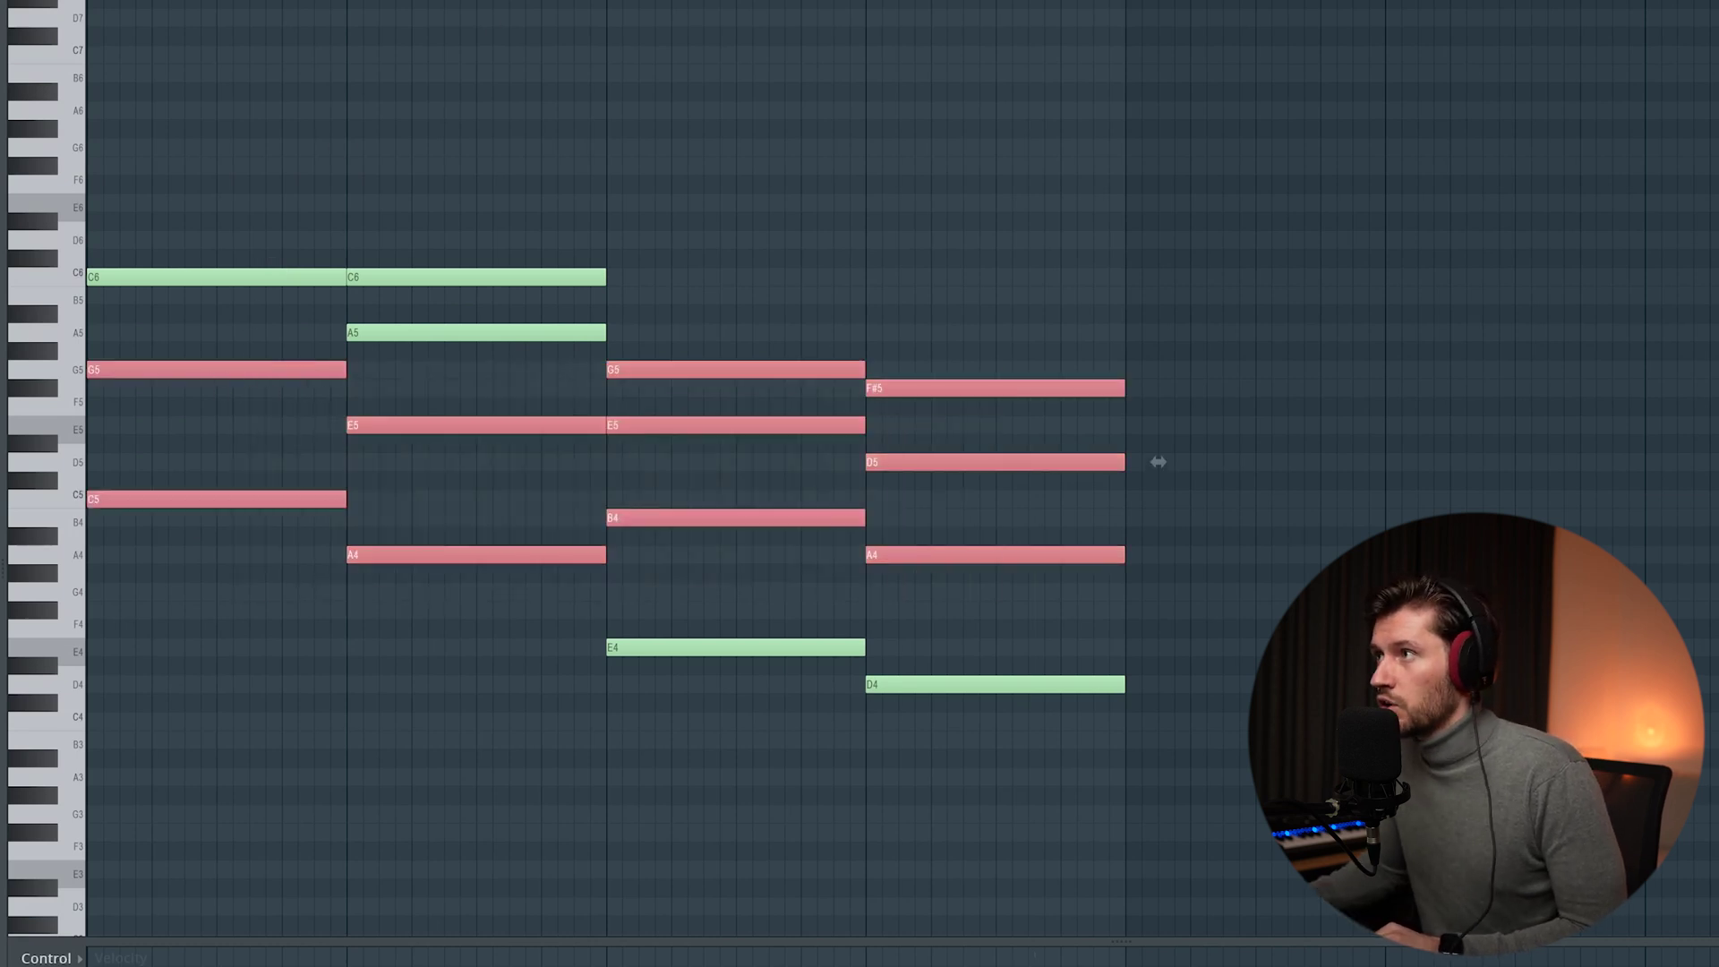
{"action": "key", "text": "F6"}
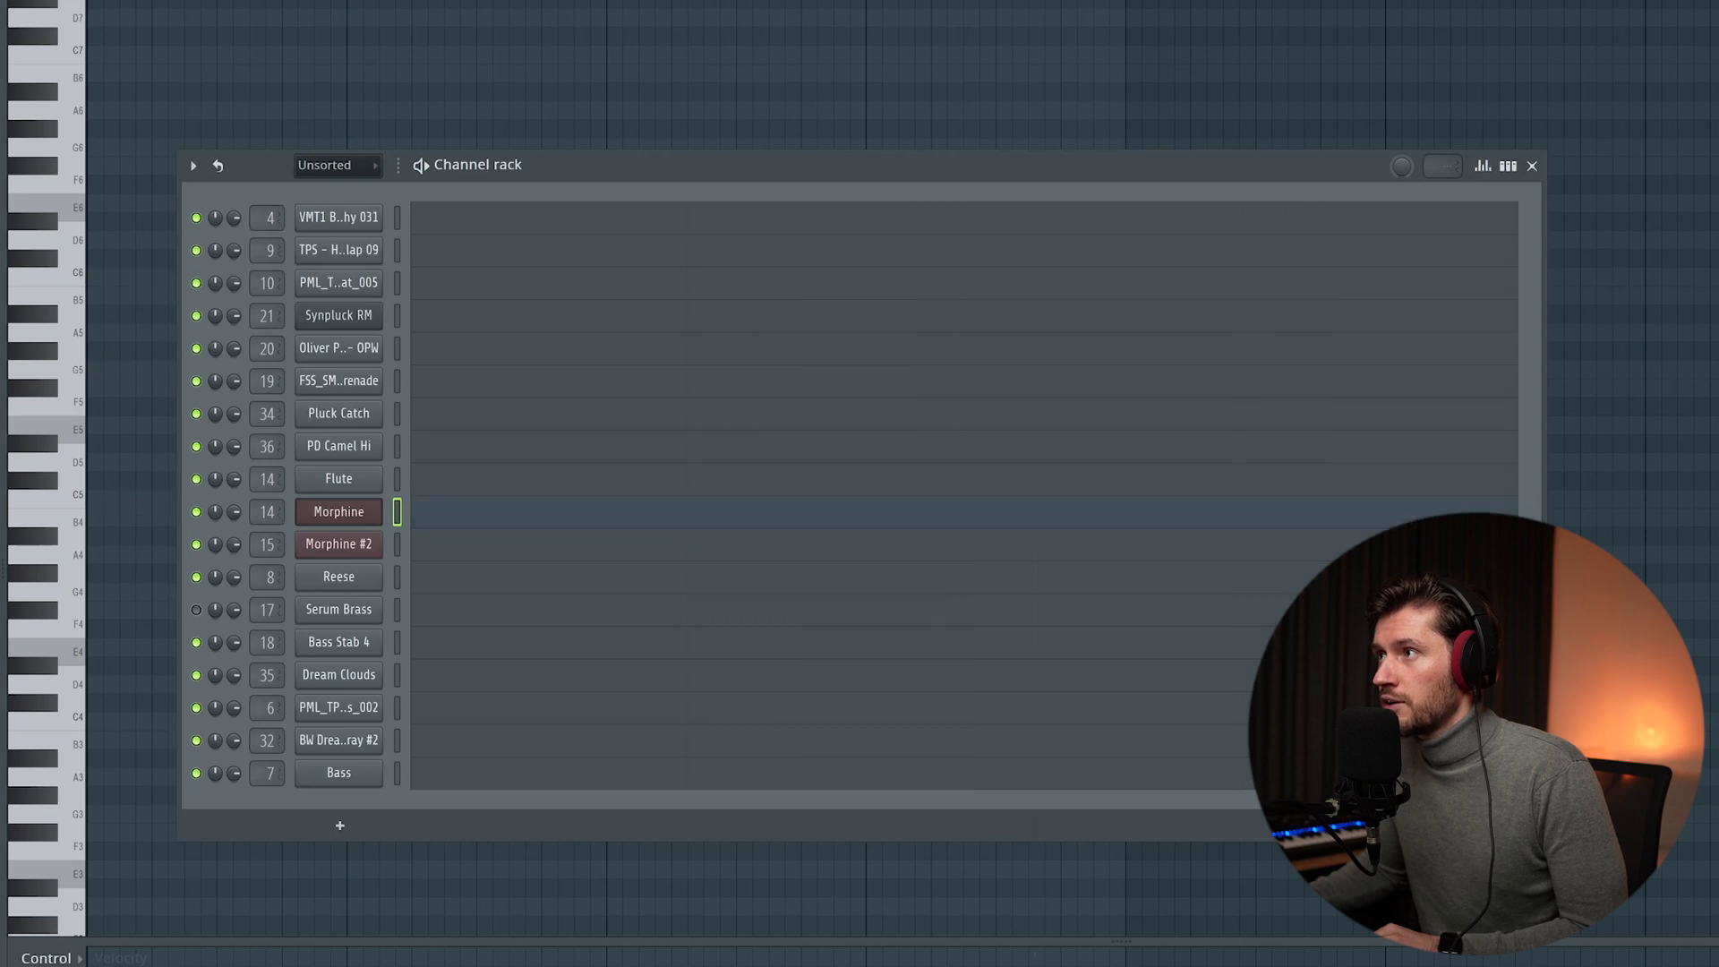
{"action": "key", "text": "F6"}
{"action": "key", "text": "ctrl+d"}
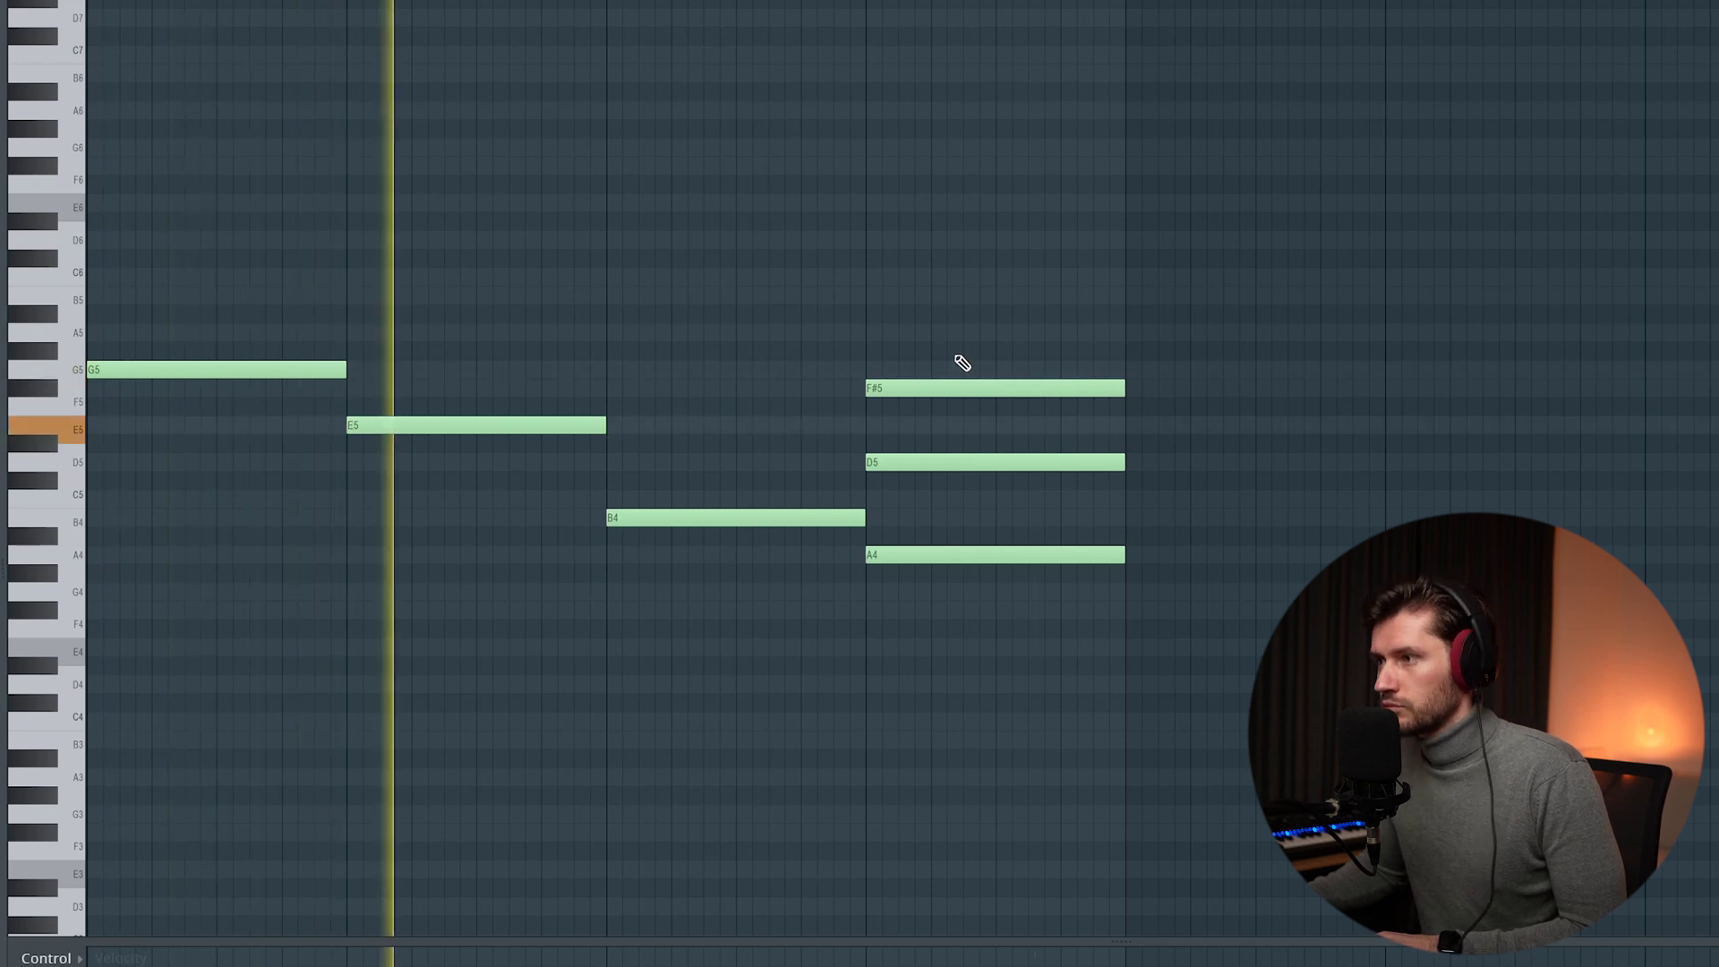
{"action": "right_click", "coordinate": [1030, 388]}
{"action": "right_click", "coordinate": [1035, 463]}
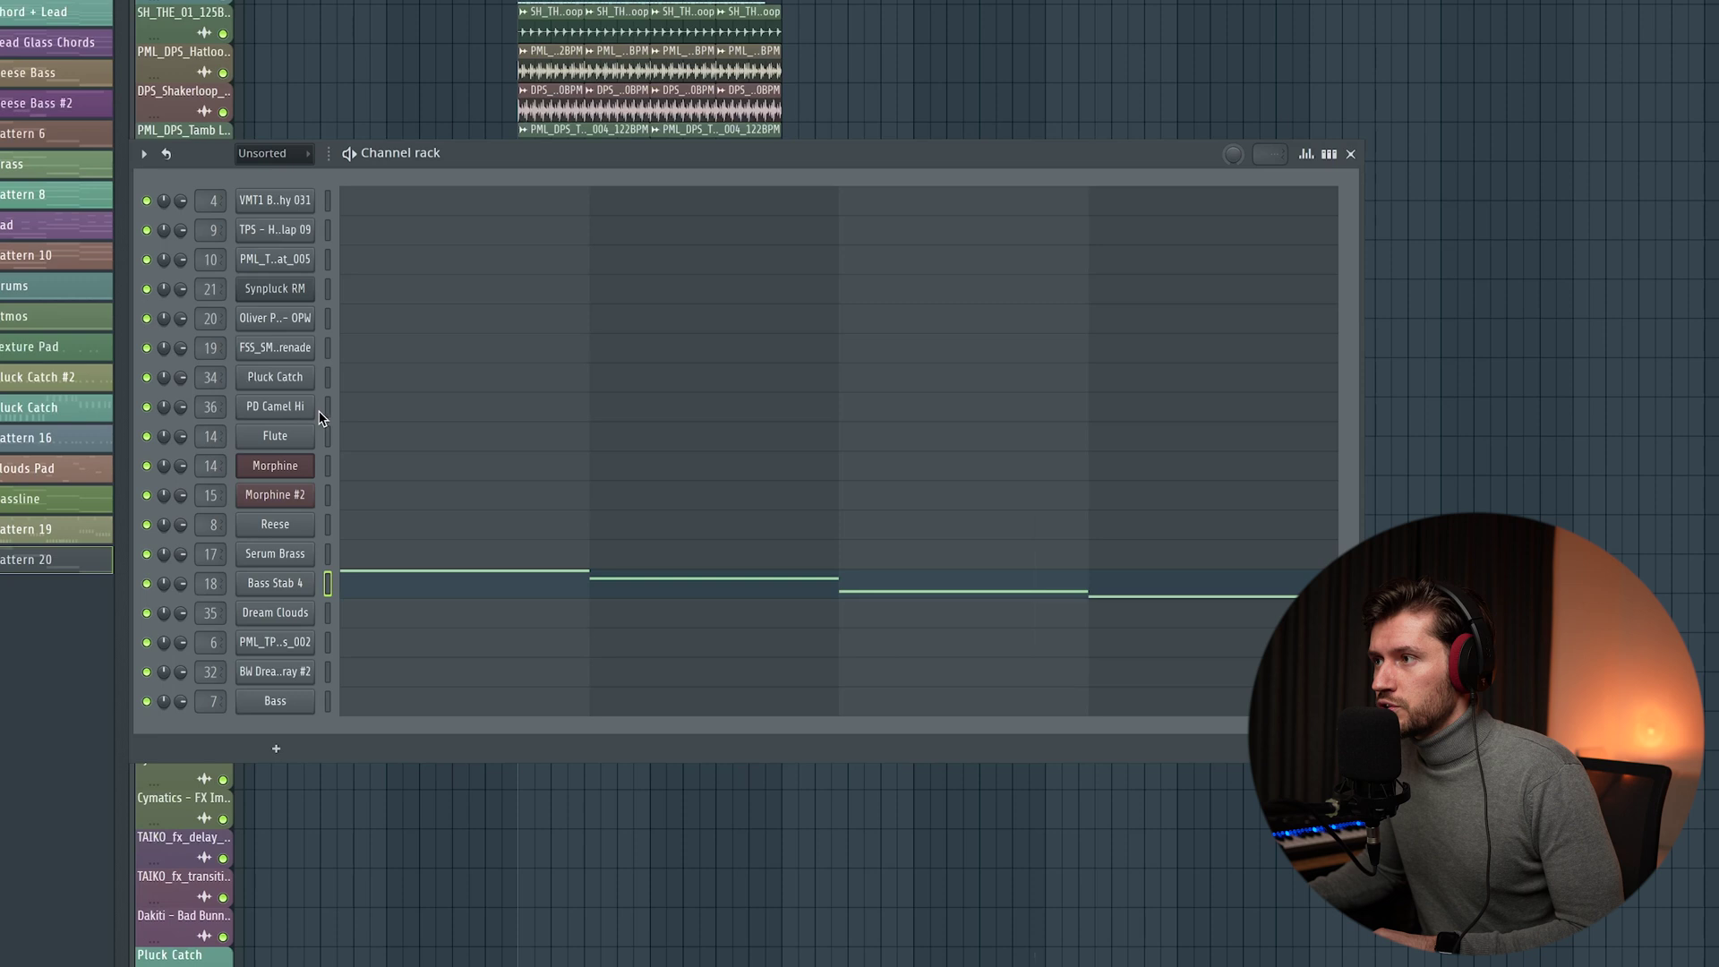
Examine the Serum Brass instrument's settings and sound, and close its window.
{"action": "left_click", "coordinate": [265, 555]}
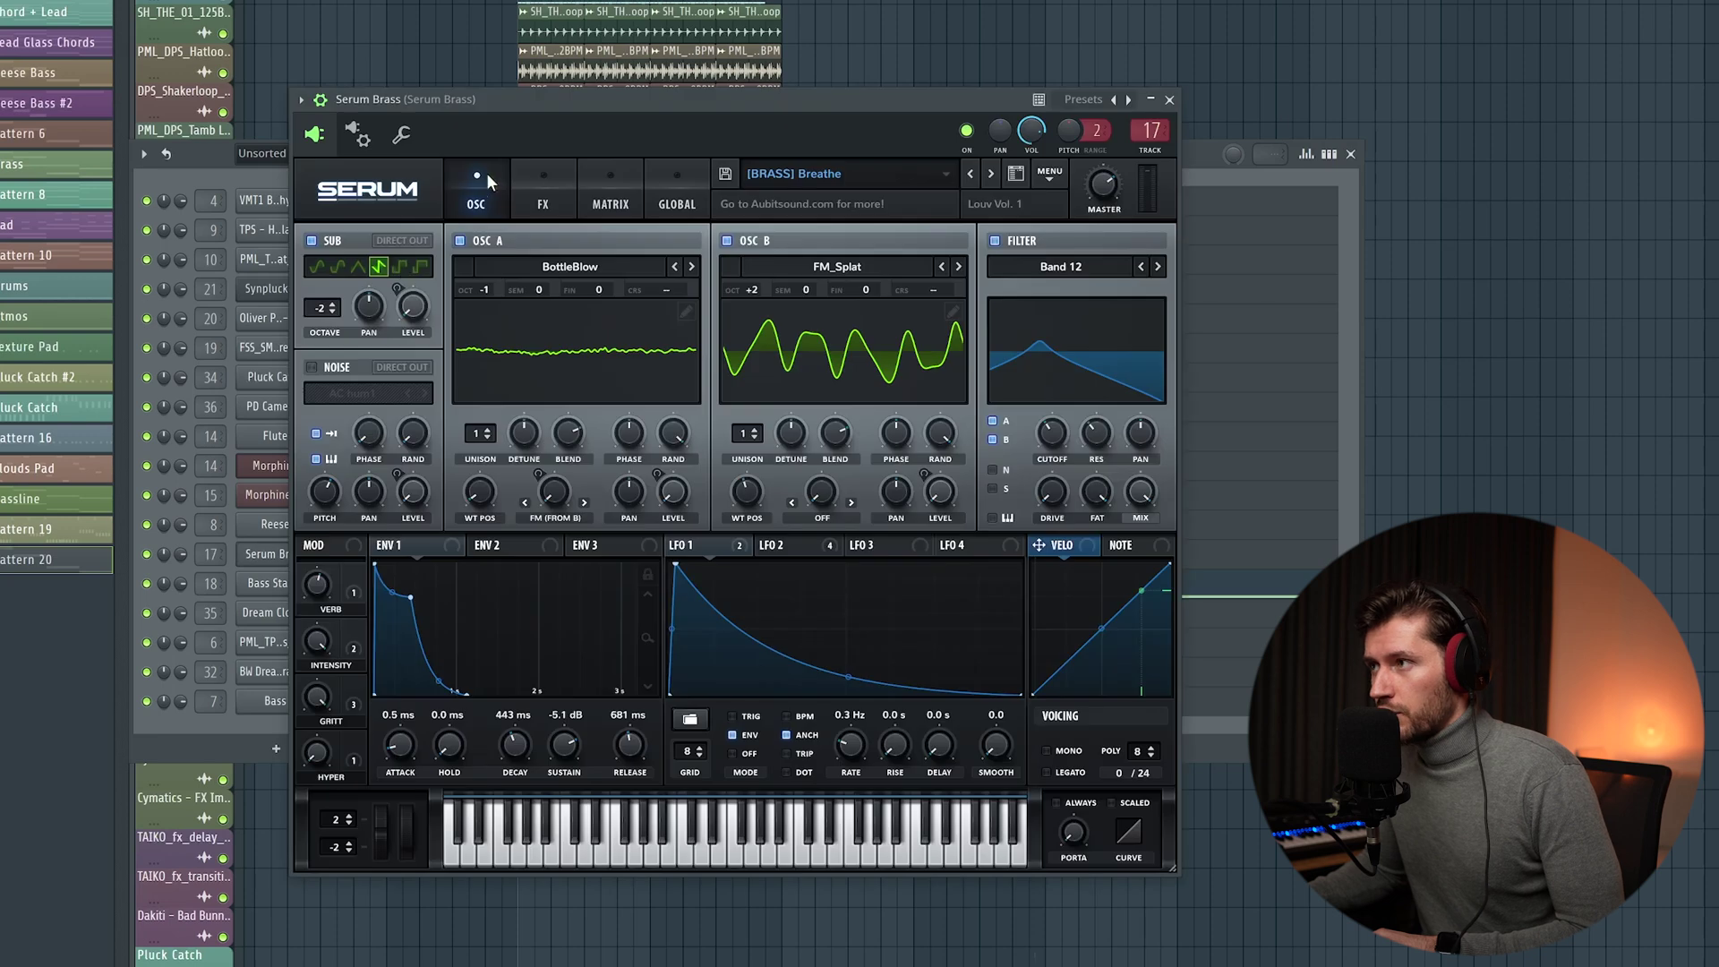
{"action": "left_click_drag", "start_coordinate": [540, 115], "coordinate": [529, 132]}
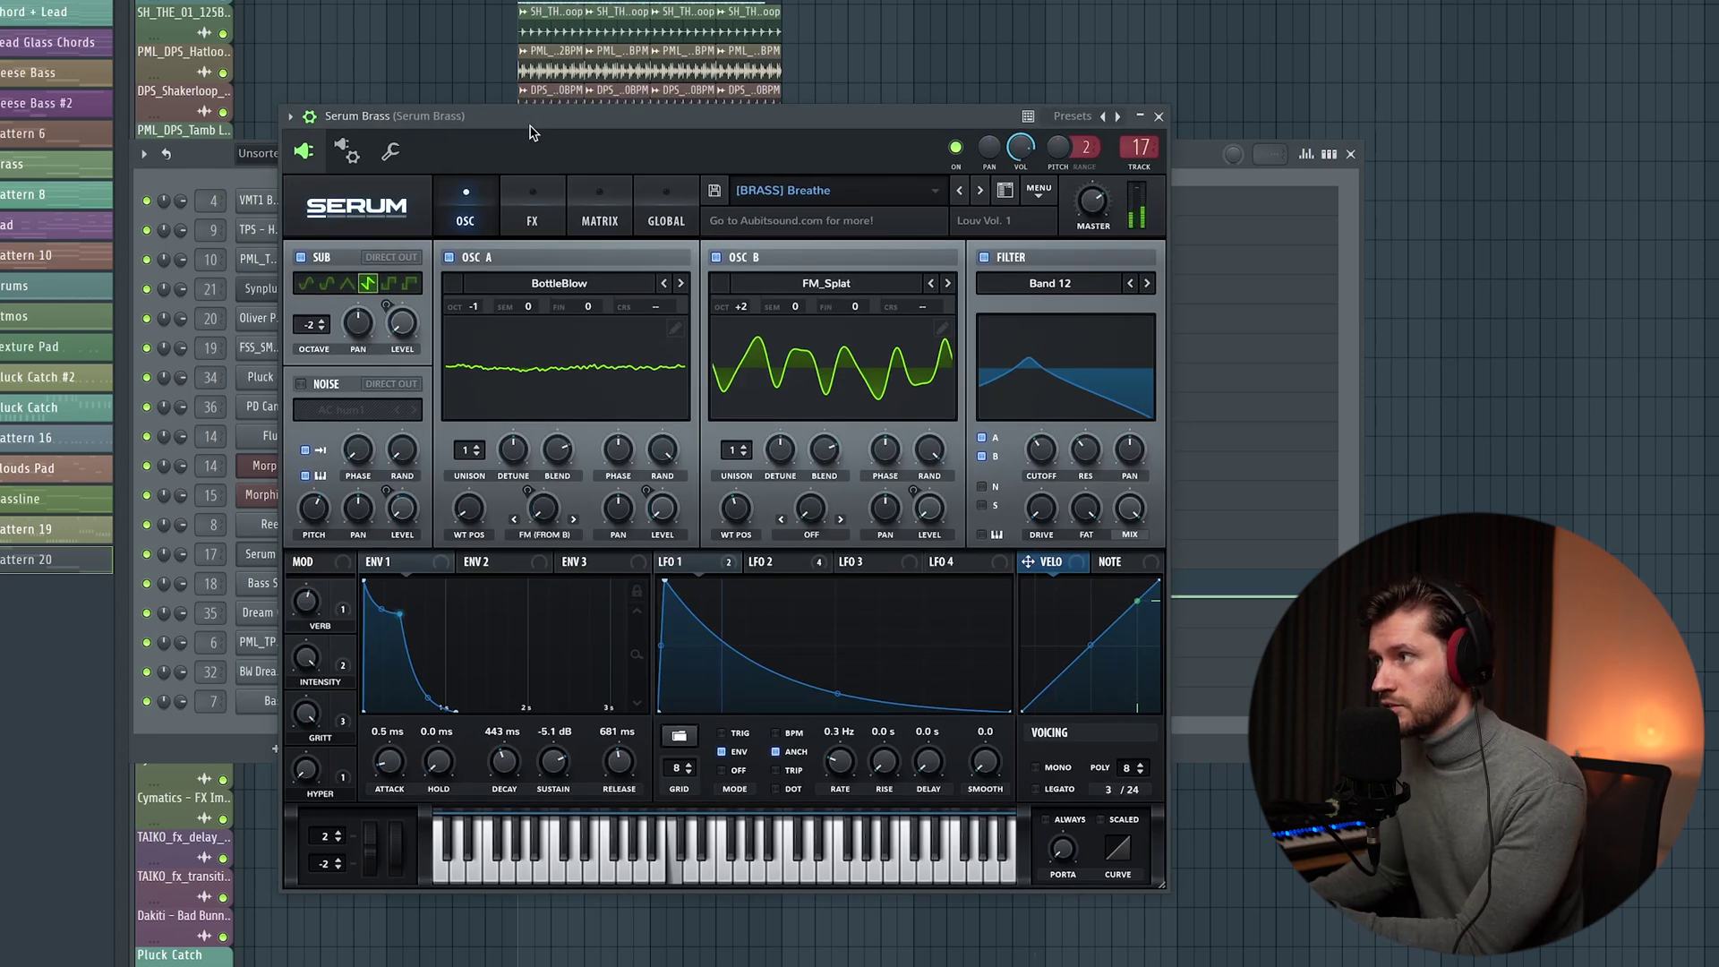
{"action": "left_click", "coordinate": [1159, 117]}
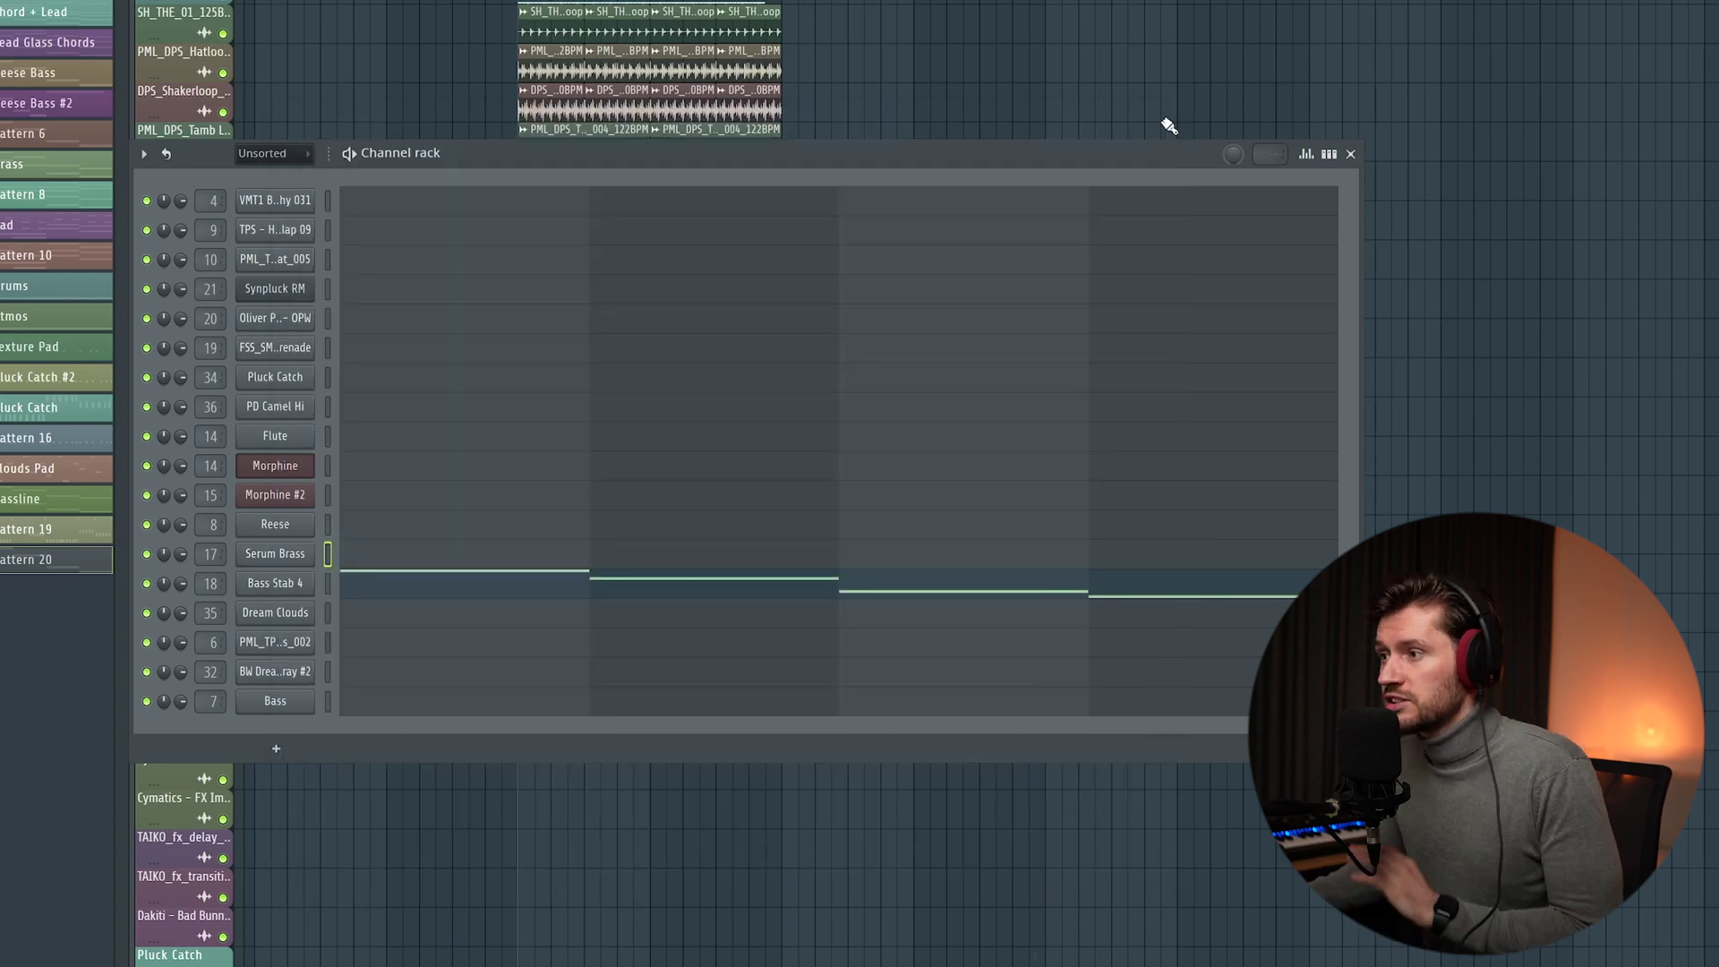
Copy the Bass Stab 4 line into Serum Brass and raise it five semitones to C6, A5, E5 and D5.
{"action": "left_click", "coordinate": [328, 555]}
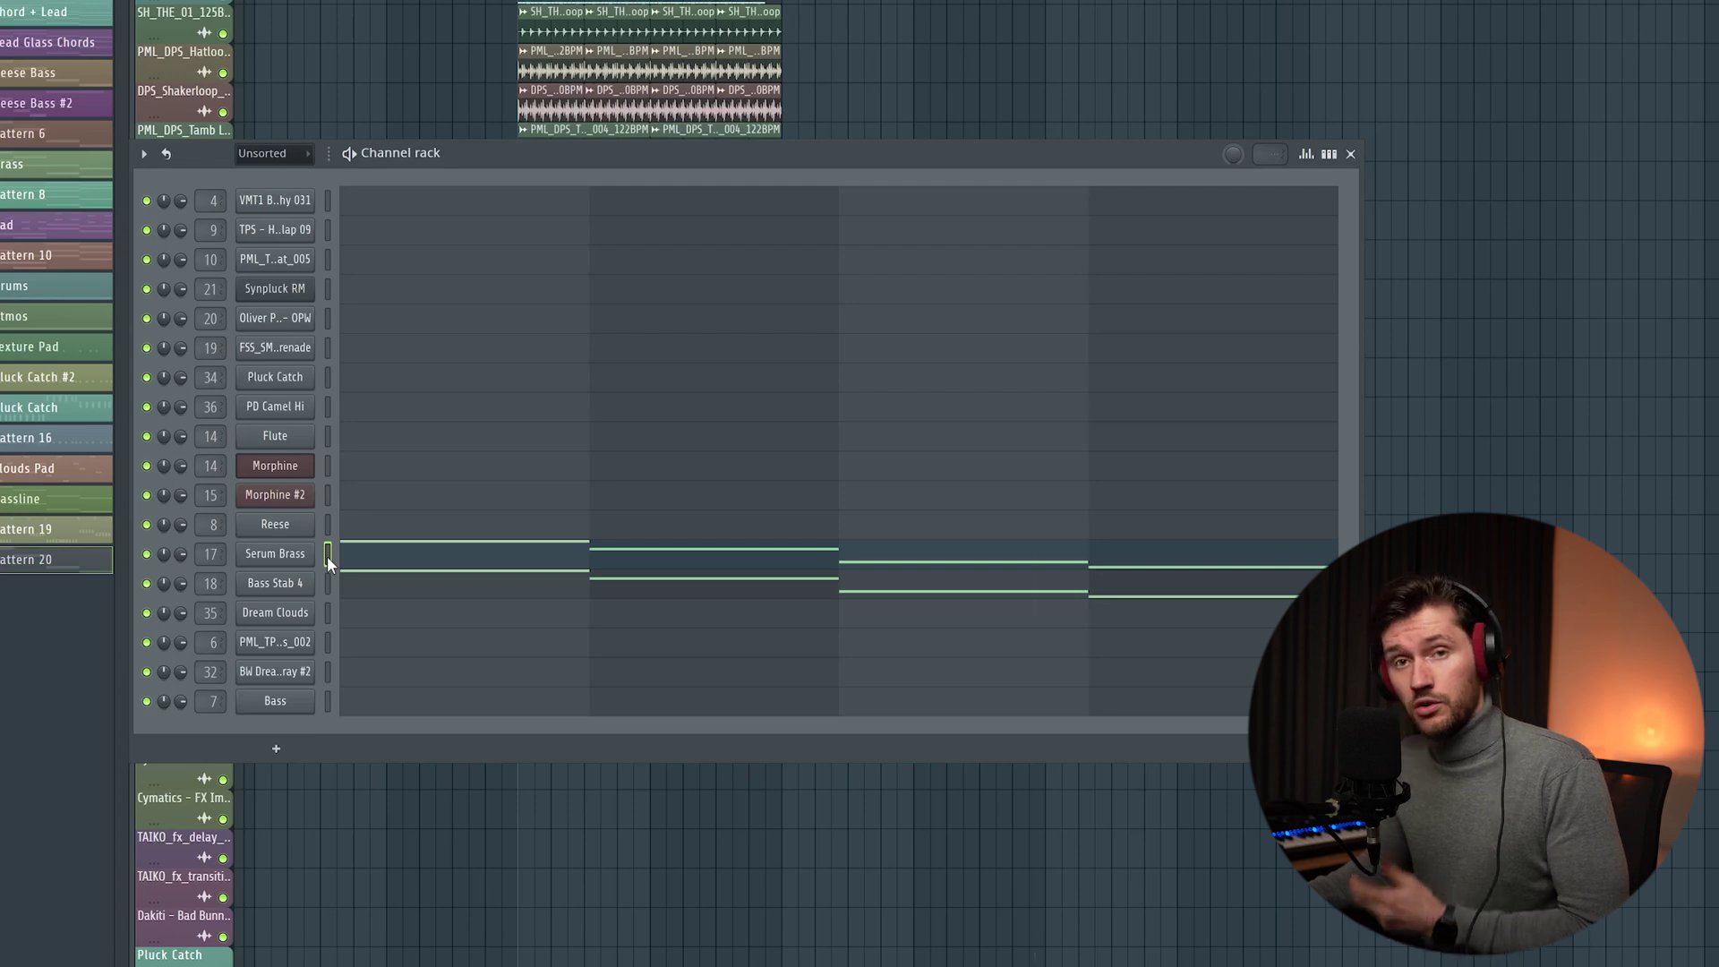
{"action": "left_click", "coordinate": [392, 559]}
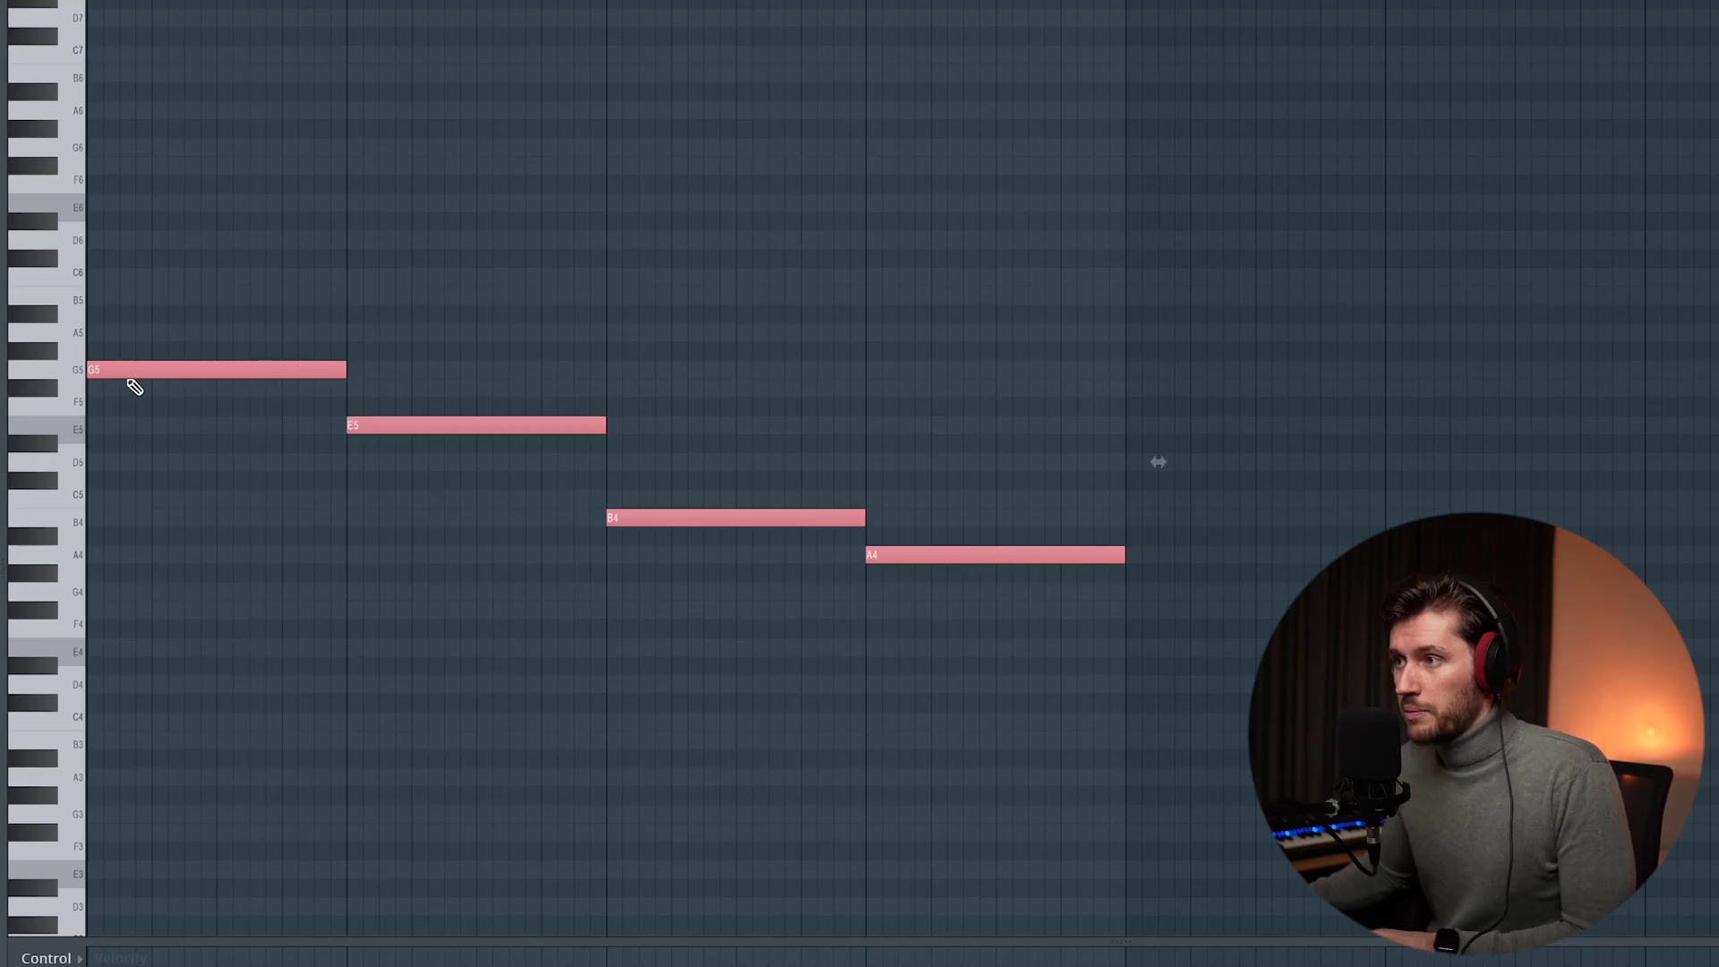
{"action": "left_click_drag", "start_coordinate": [129, 376], "coordinate": [100, 267]}
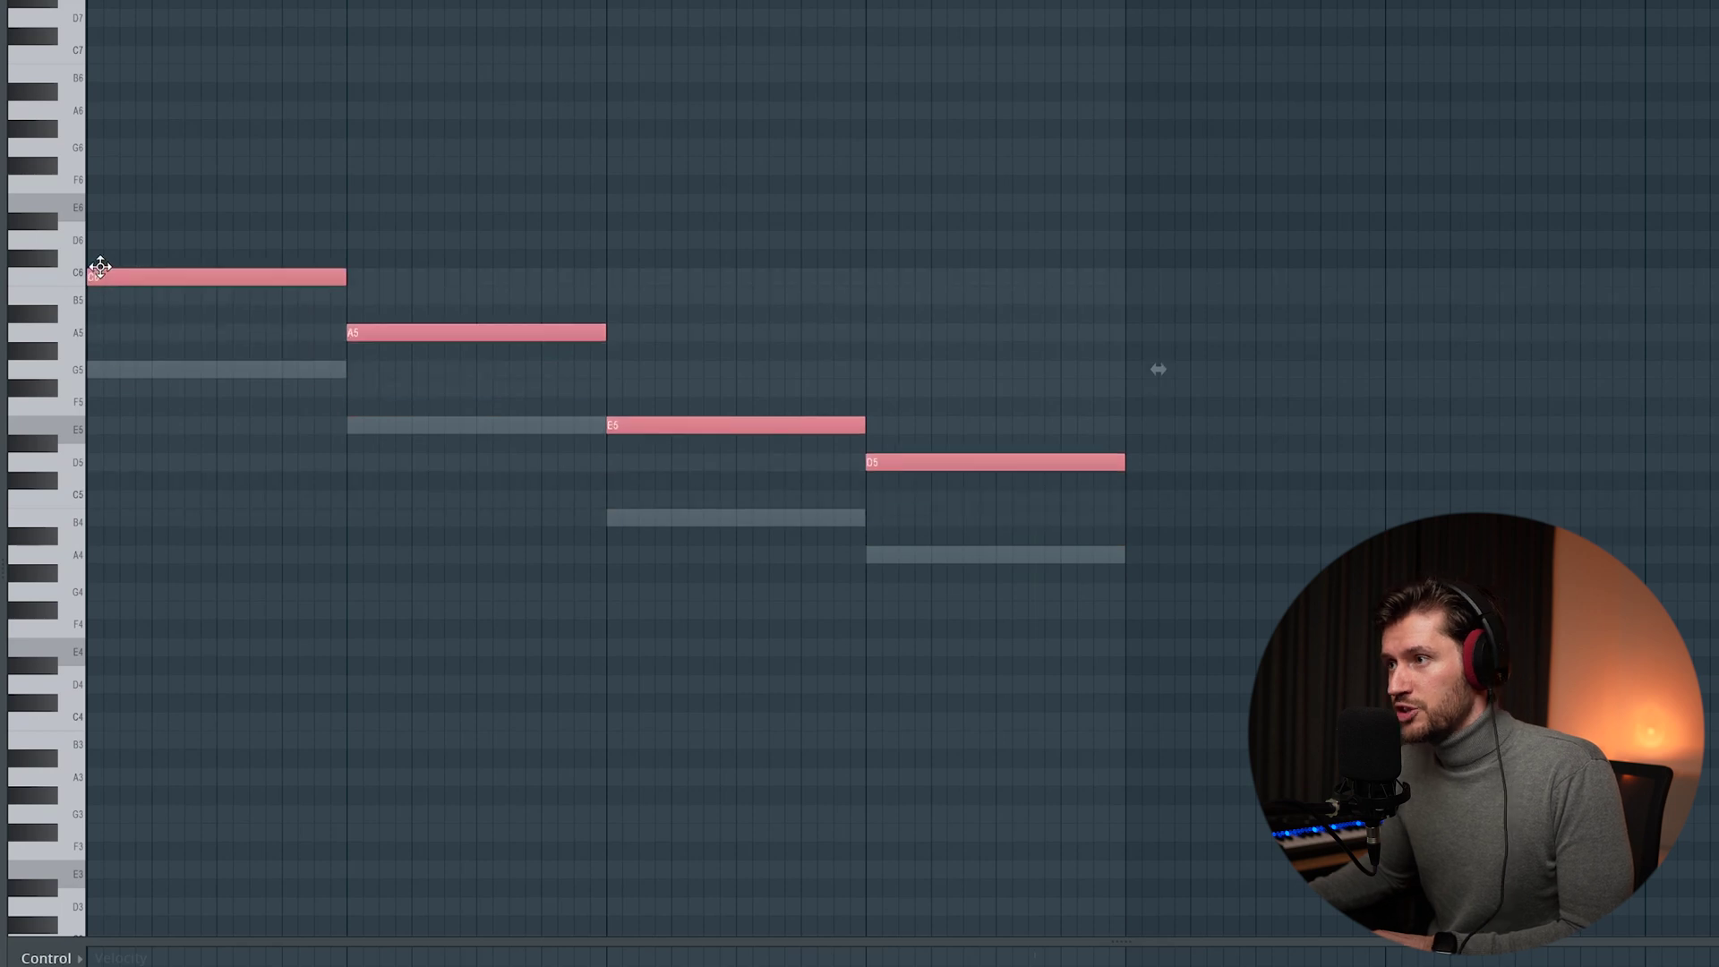
{"action": "left_click", "coordinate": [673, 213]}
Play back the stab layers and select the lowest note of each chord: C5, A4, E4 and D4.
{"action": "scroll", "coordinate": [1401, 403], "scroll_direction": "up", "scroll_amount": 2}
{"action": "key", "text": "space"}
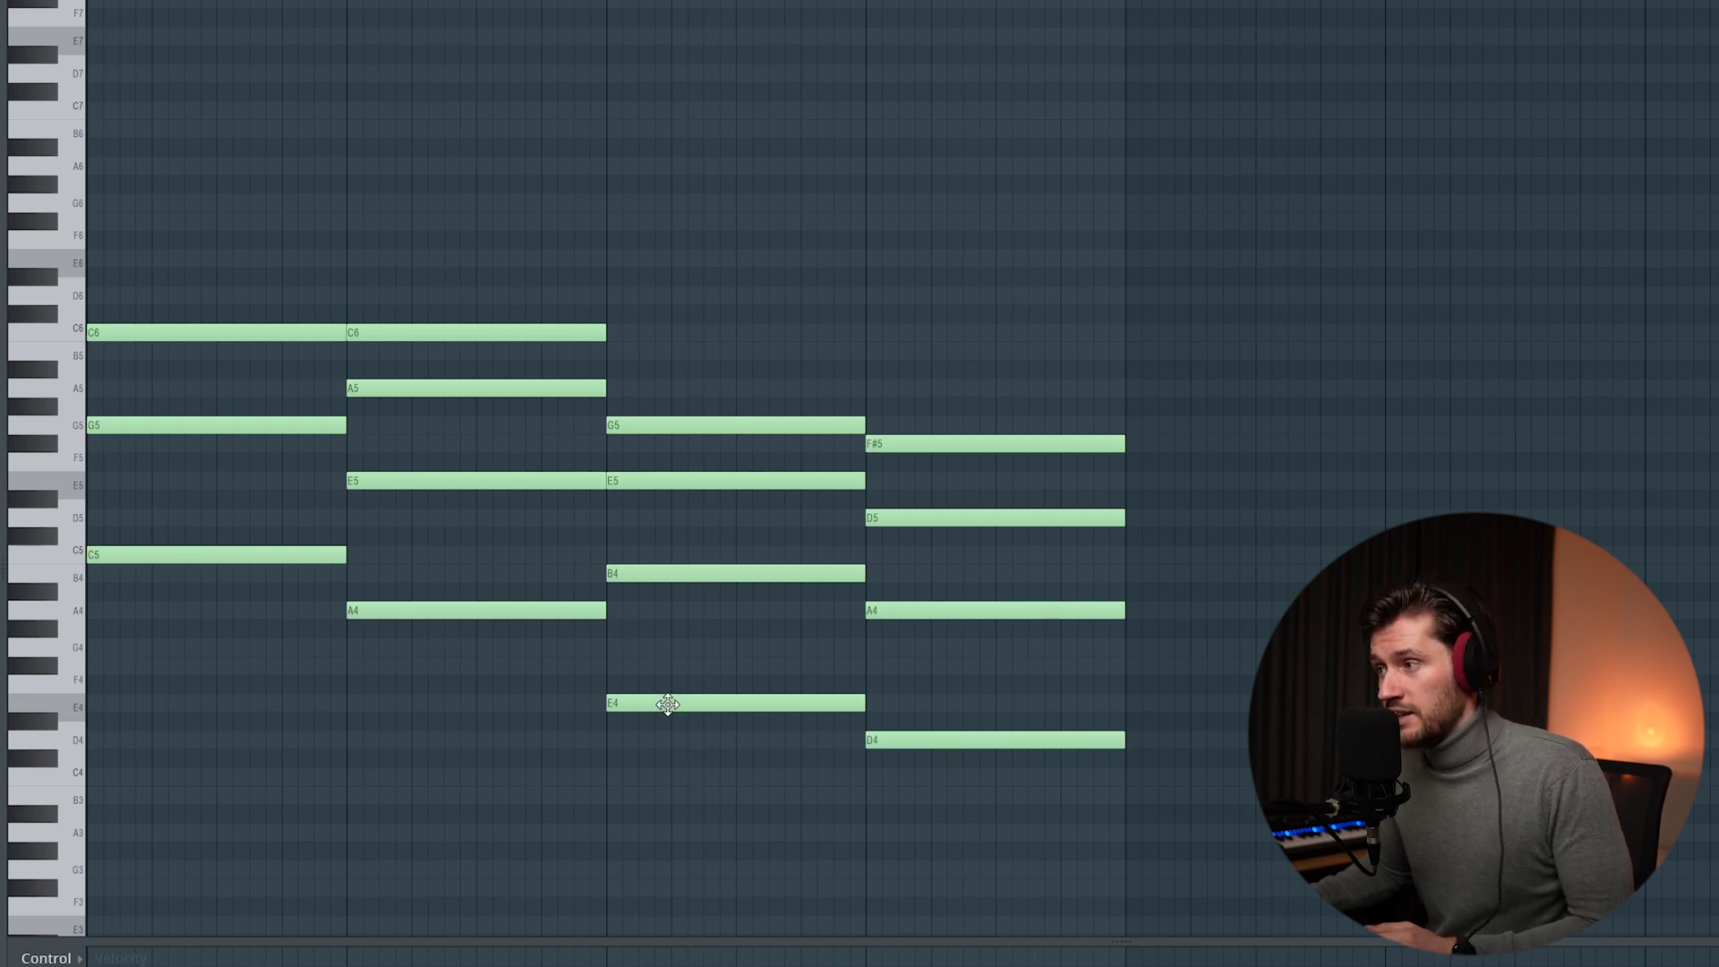
{"action": "left_click_drag", "start_coordinate": [947, 785], "coordinate": [233, 559]}
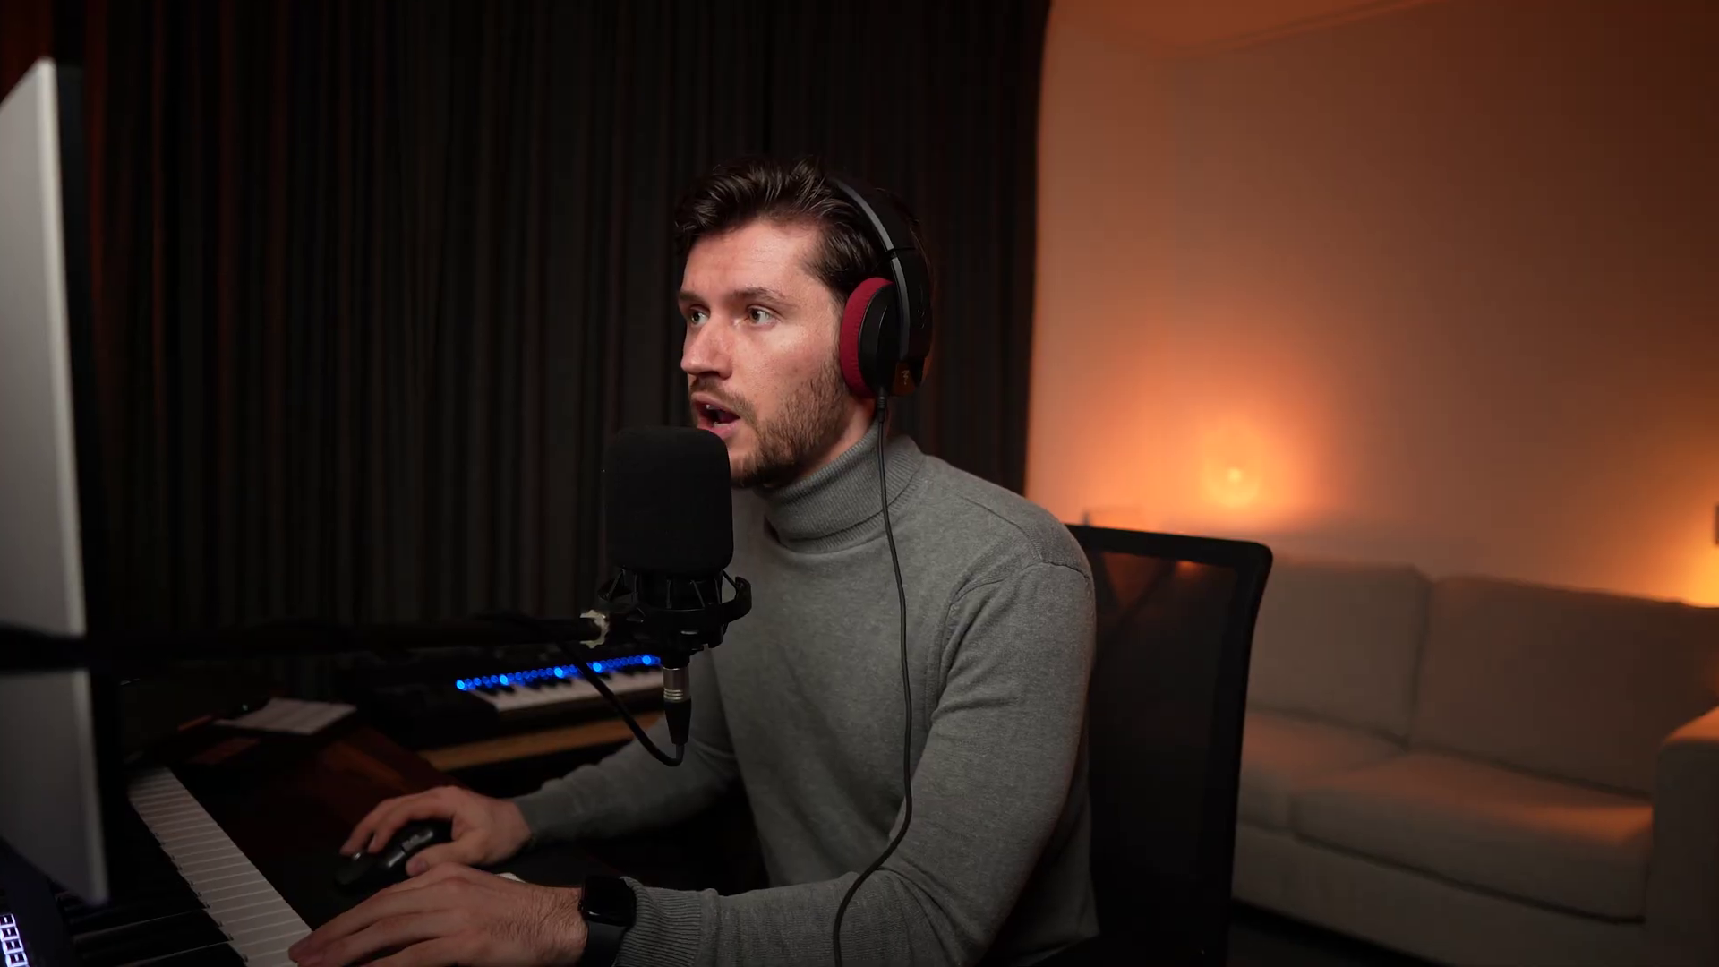
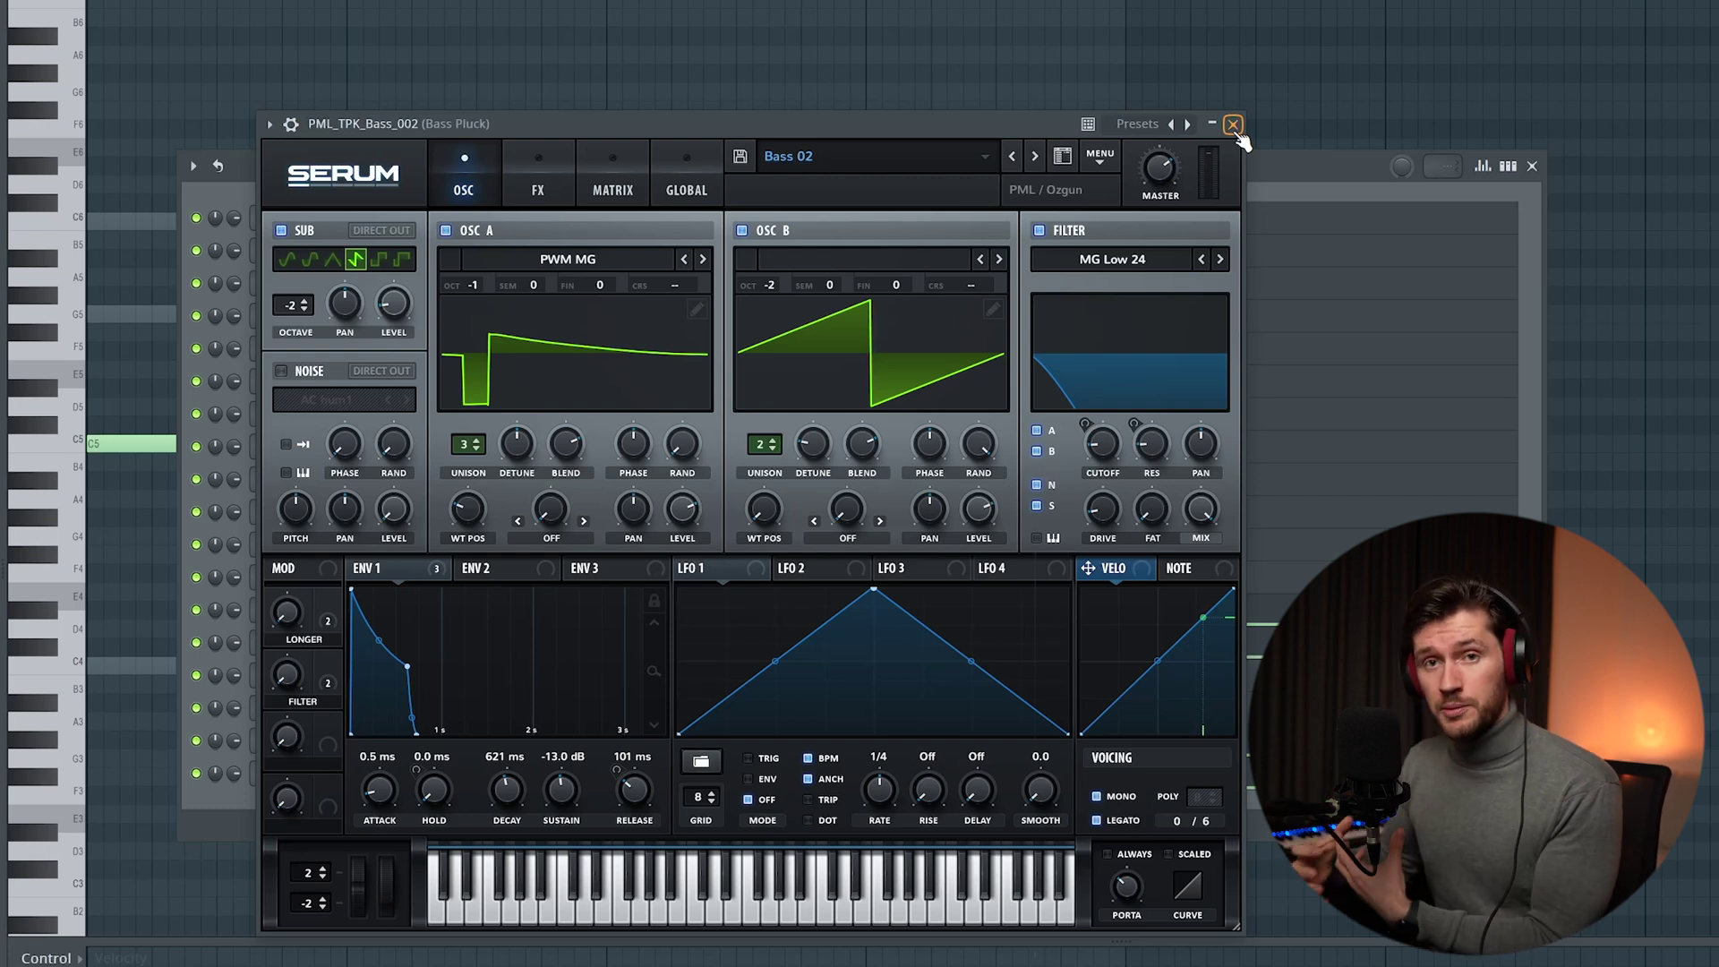
Fill the first bar of the PML_TPK_Bass_002 bass pluck with a rhythm of six consecutive C5 notes.
{"action": "left_click", "coordinate": [1234, 124]}
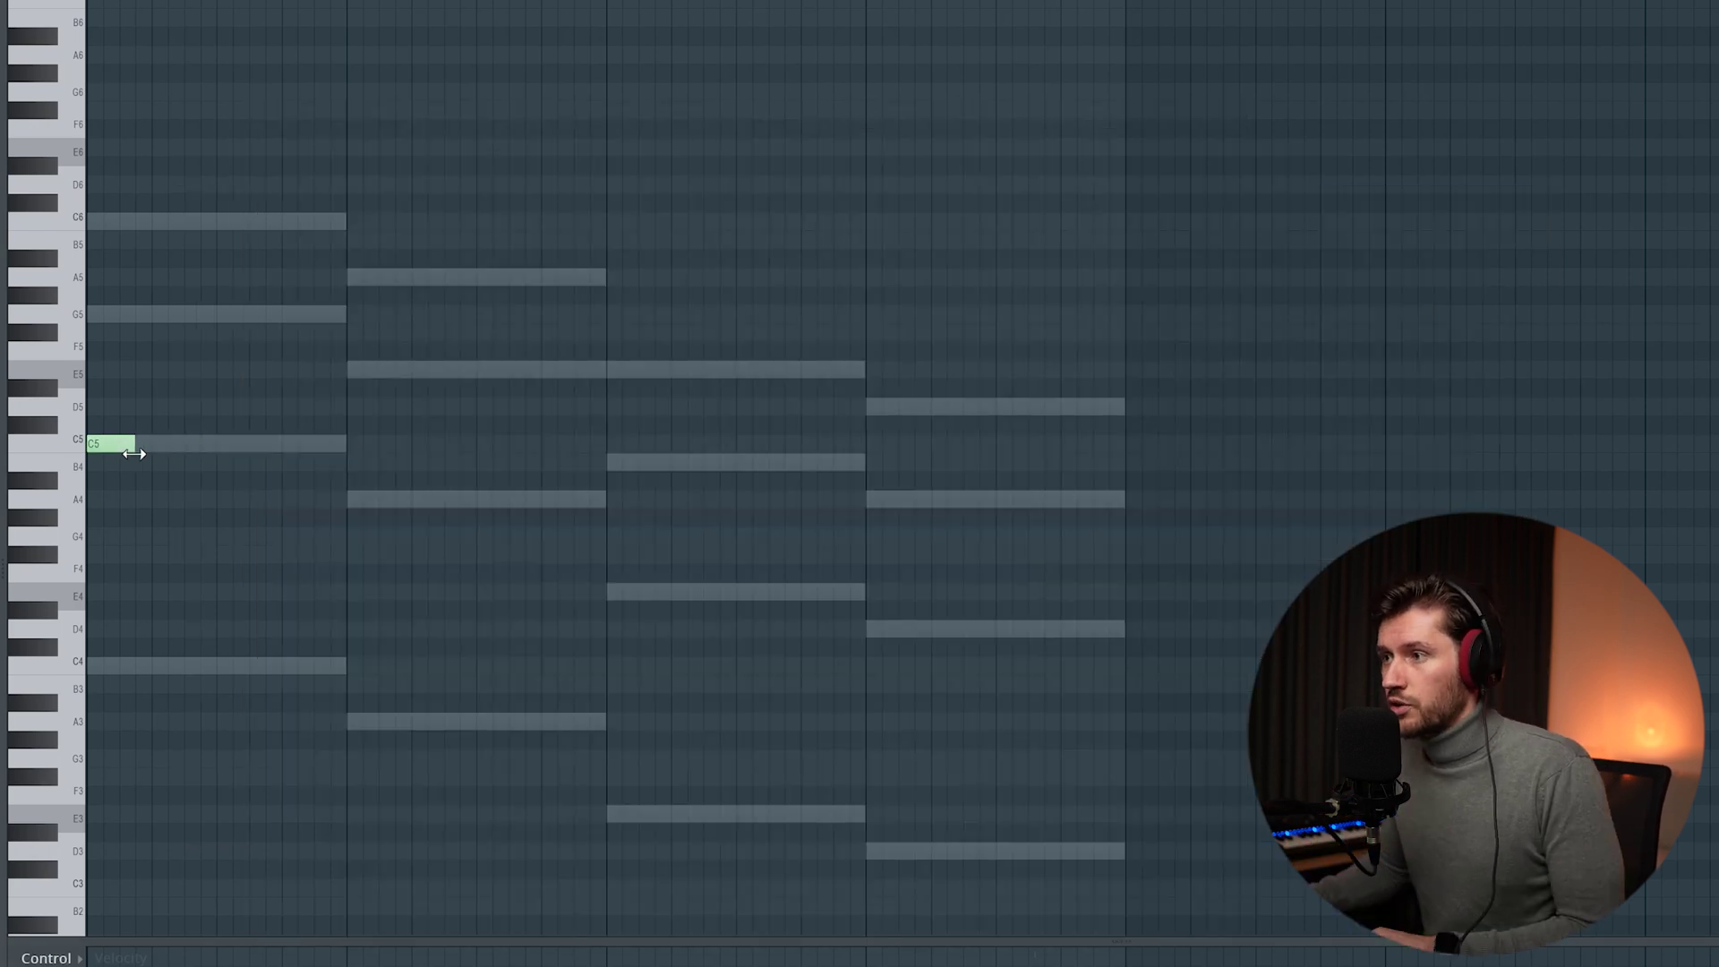
{"action": "key", "text": "space"}
{"action": "left_click", "coordinate": [199, 442]}
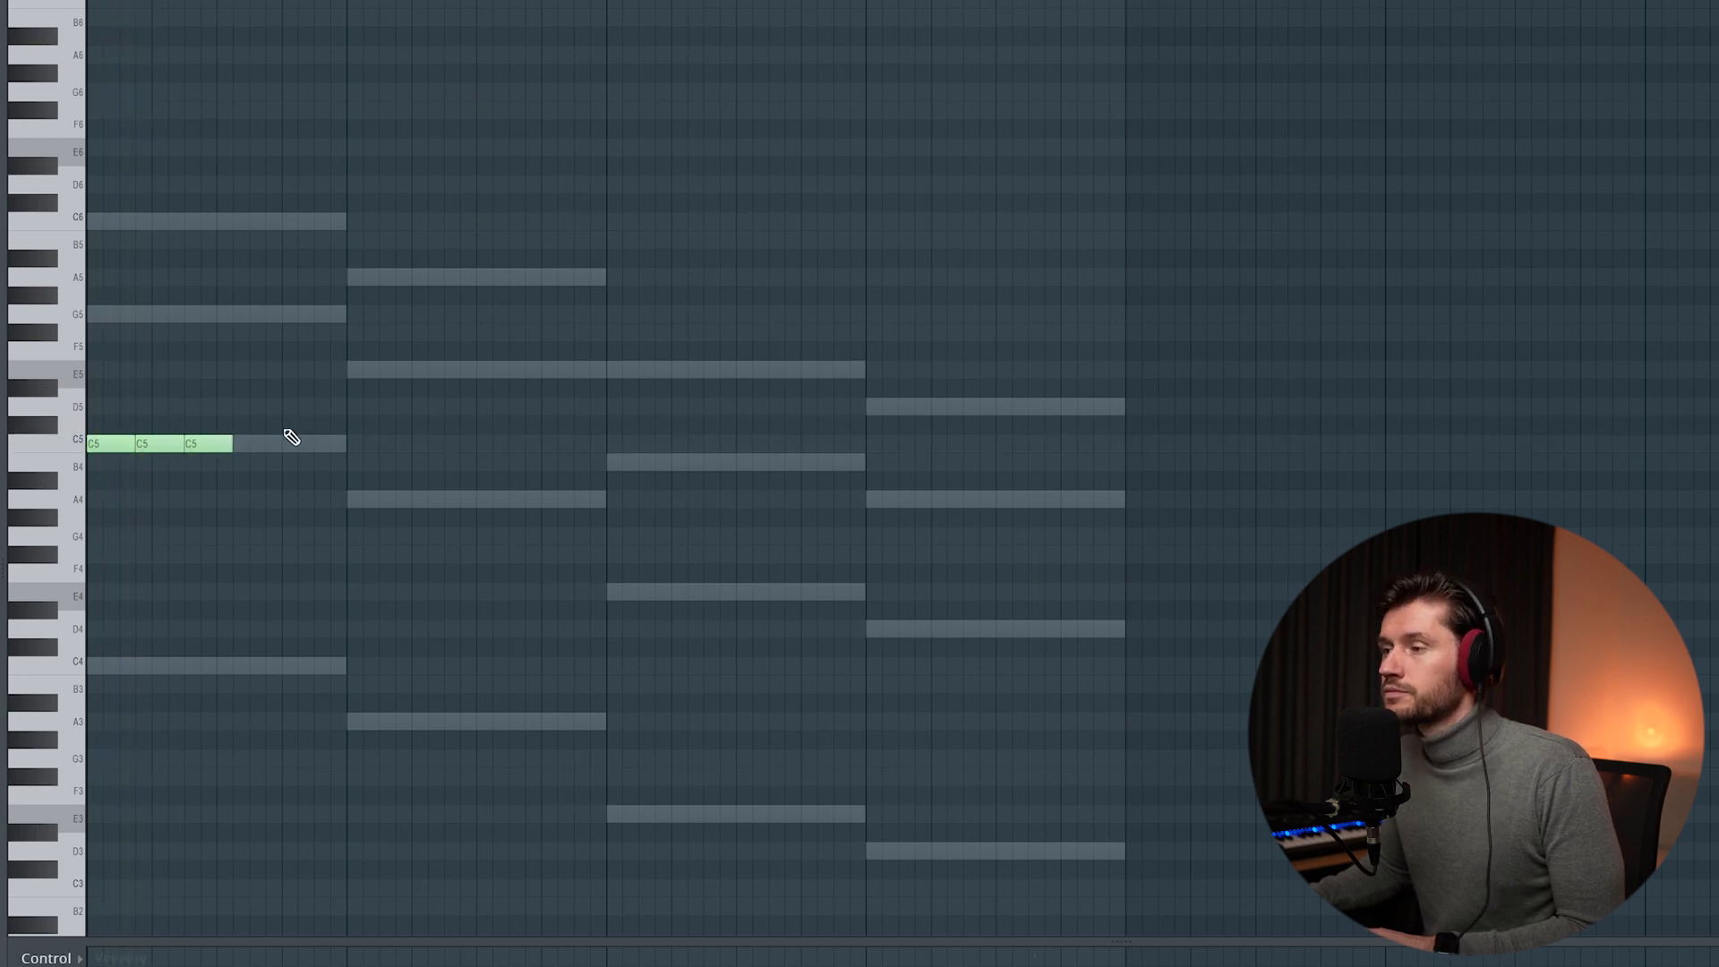
{"action": "left_click", "coordinate": [260, 444]}
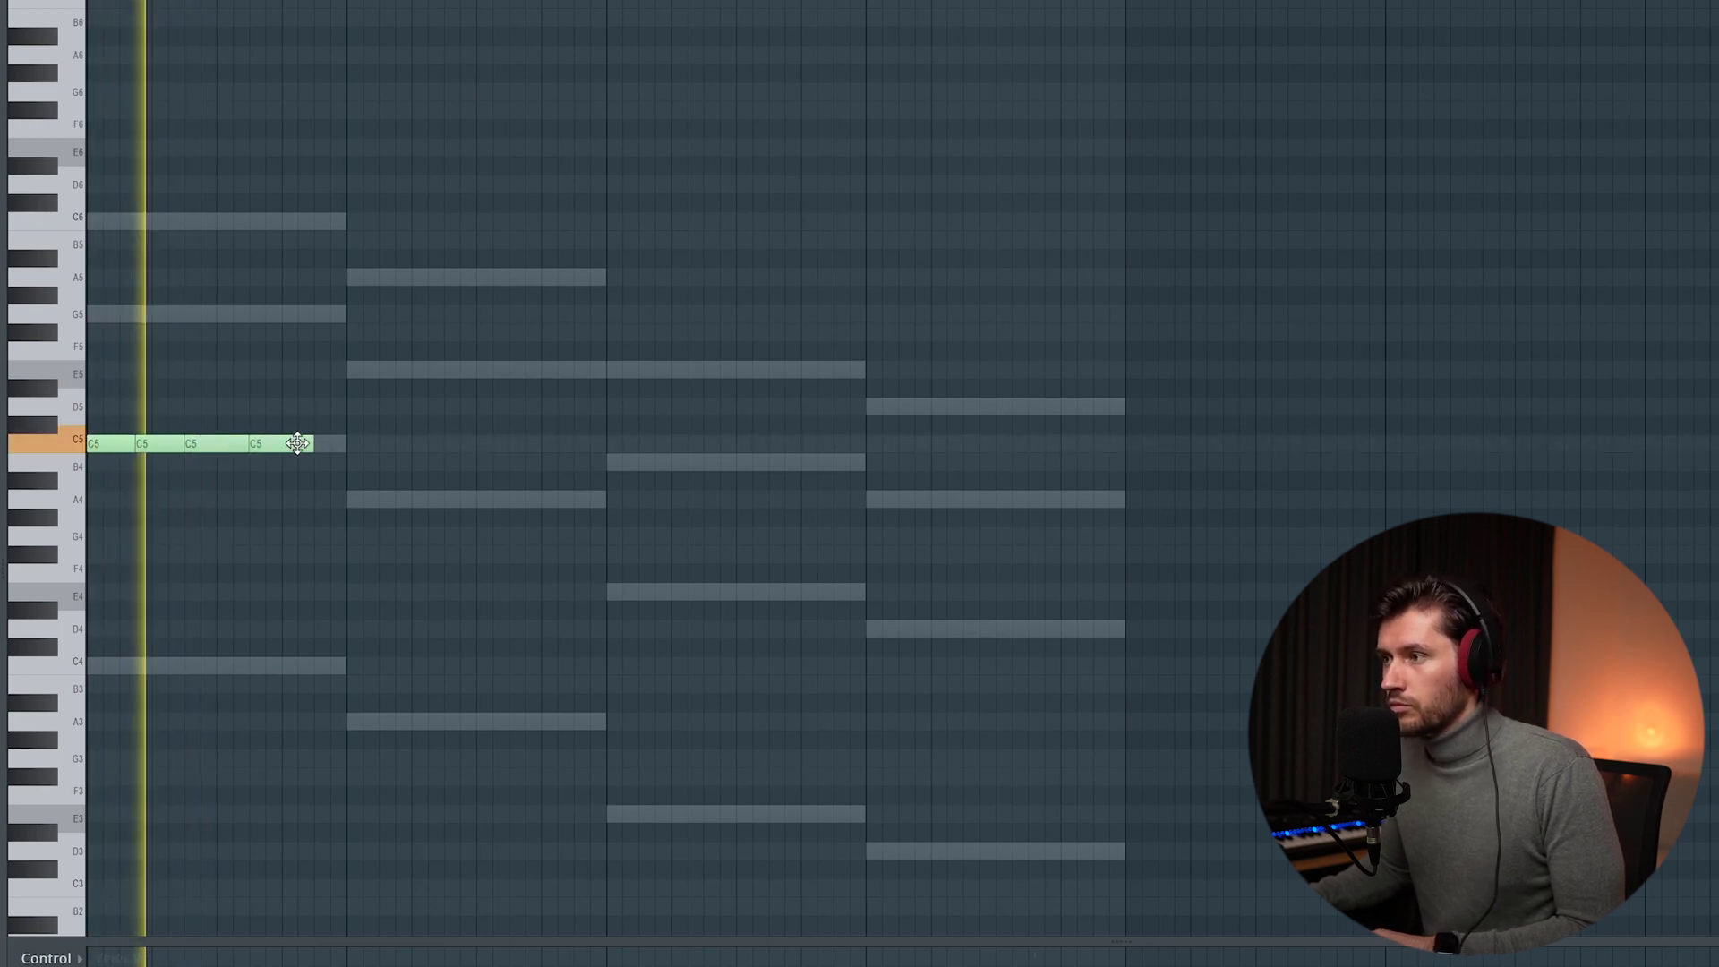
{"action": "left_click_drag", "start_coordinate": [303, 454], "coordinate": [314, 443]}
{"action": "left_click", "coordinate": [329, 443]}
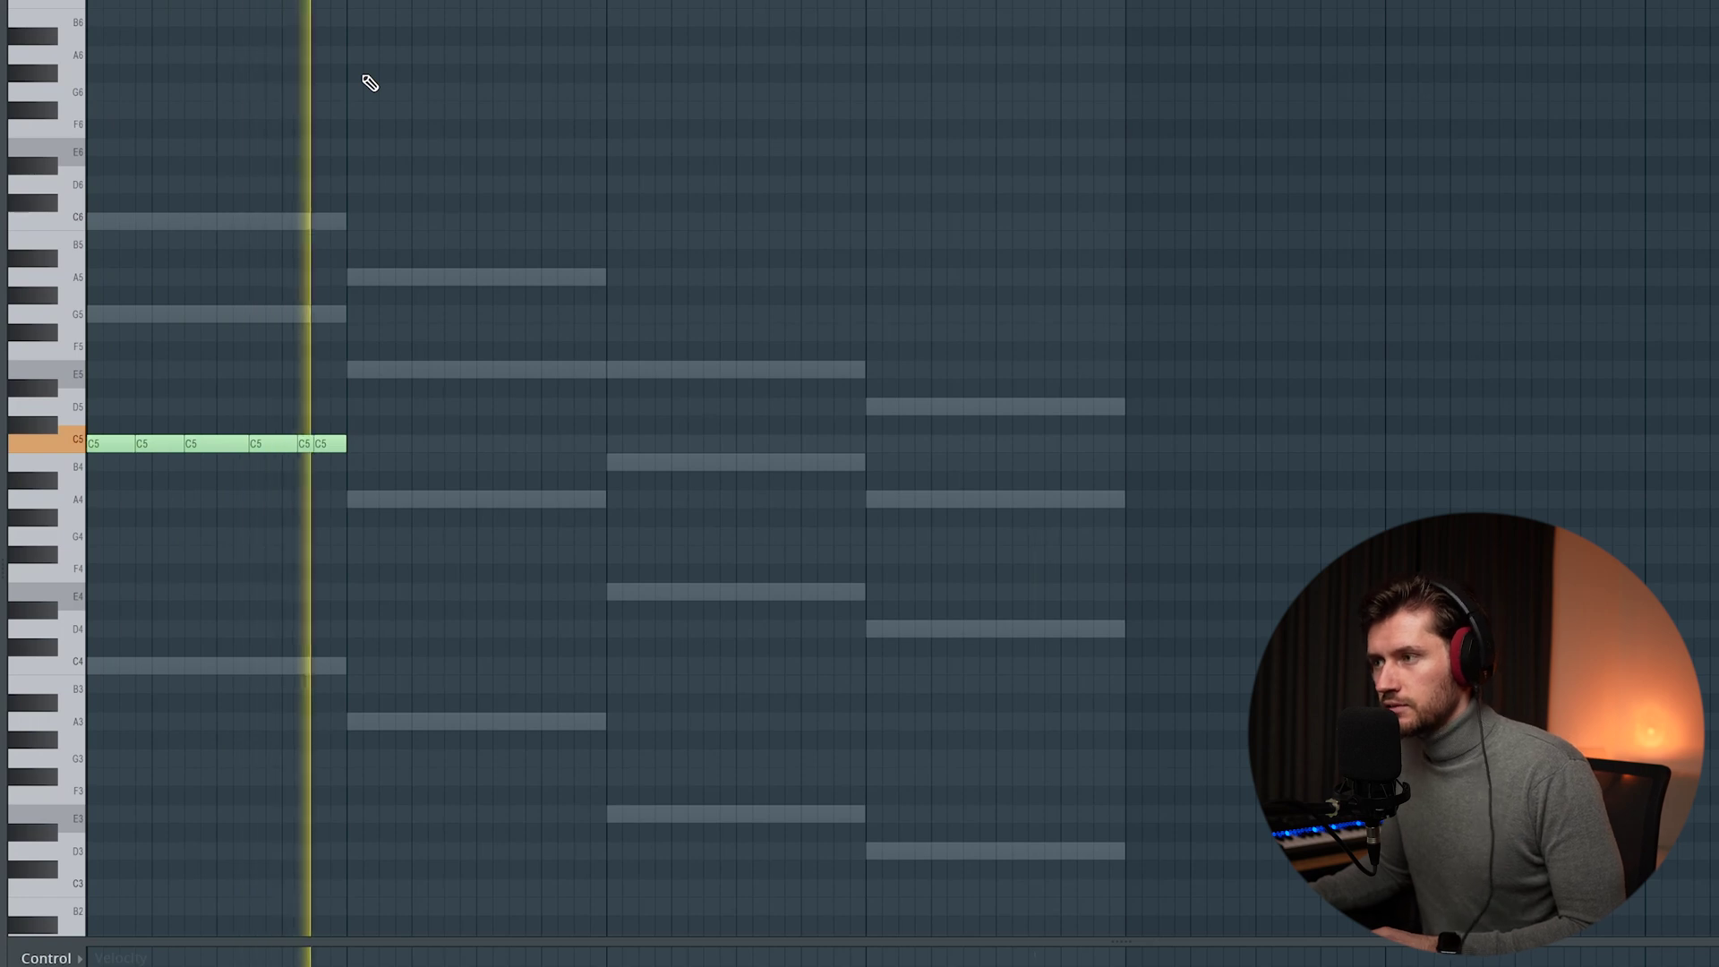
Duplicate the bass rhythm across the next three bars, moving the copies to A4, E4 and D4 to follow the chord roots.
{"action": "left_click_drag", "start_coordinate": [385, 376], "coordinate": [5, 486]}
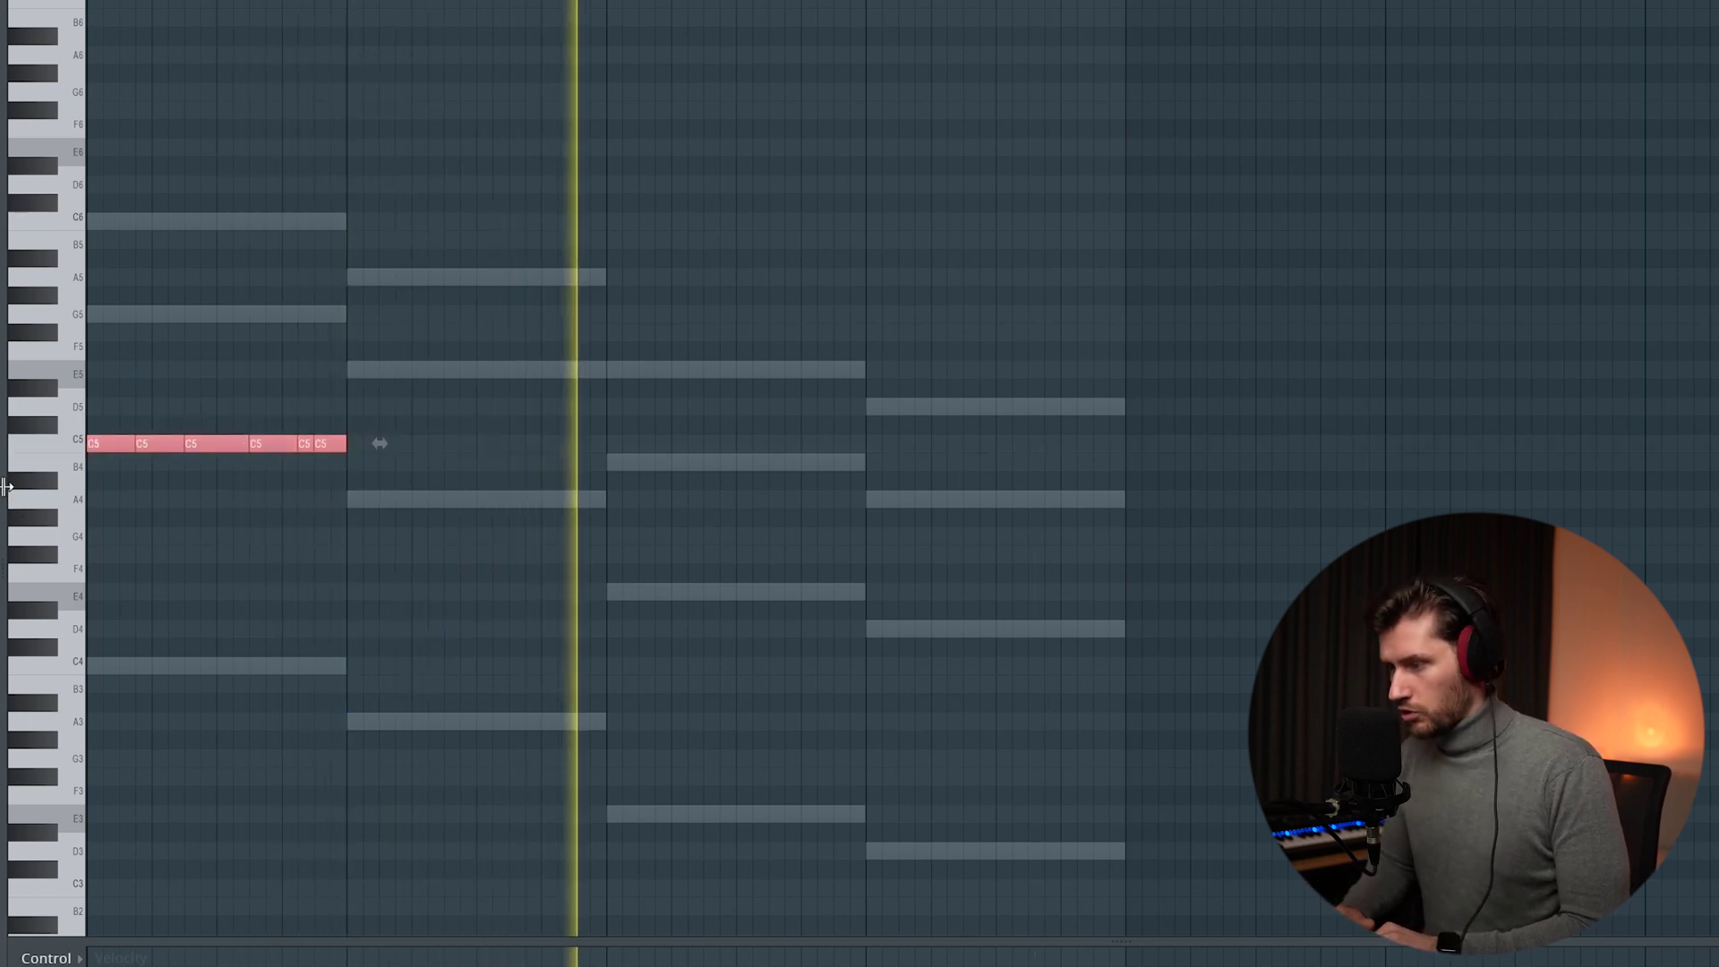
{"action": "key", "text": "ctrl+b"}
{"action": "left_click_drag", "start_coordinate": [368, 448], "coordinate": [373, 503]}
{"action": "left_click_drag", "start_coordinate": [752, 376], "coordinate": [53, 577]}
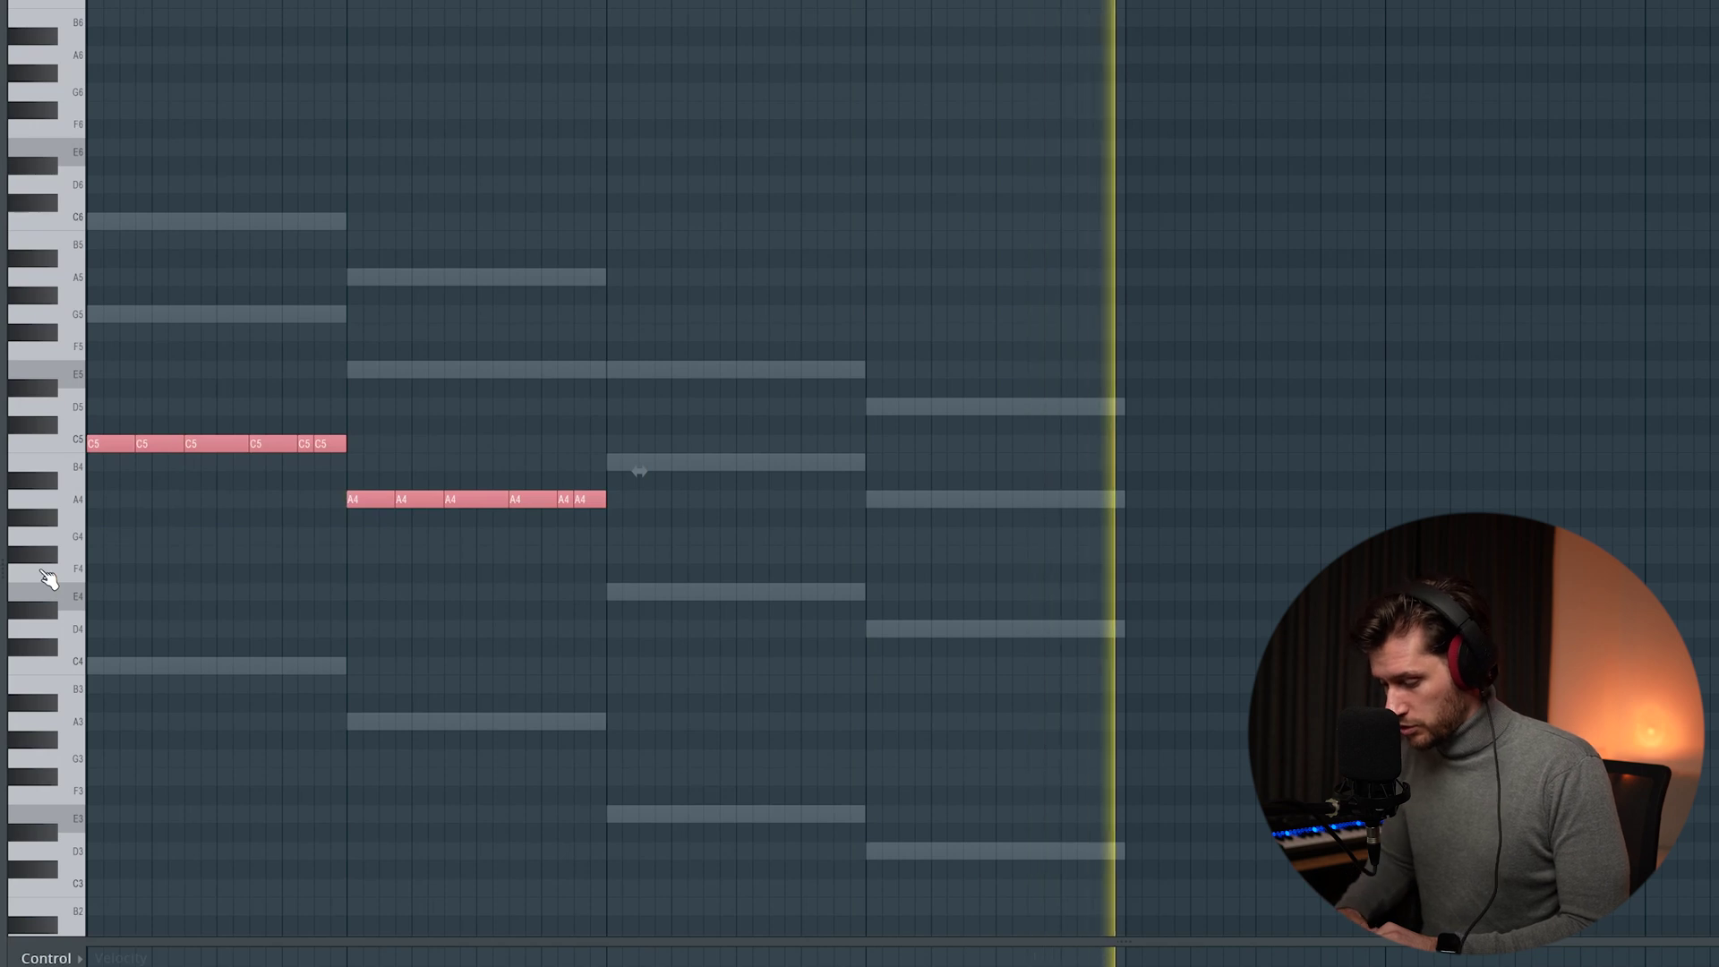
{"action": "key", "text": "ctrl+b"}
{"action": "left_click_drag", "start_coordinate": [624, 443], "coordinate": [632, 580]}
{"action": "left_click_drag", "start_coordinate": [1212, 583], "coordinate": [872, 618]}
{"action": "left_click", "coordinate": [1017, 467]}
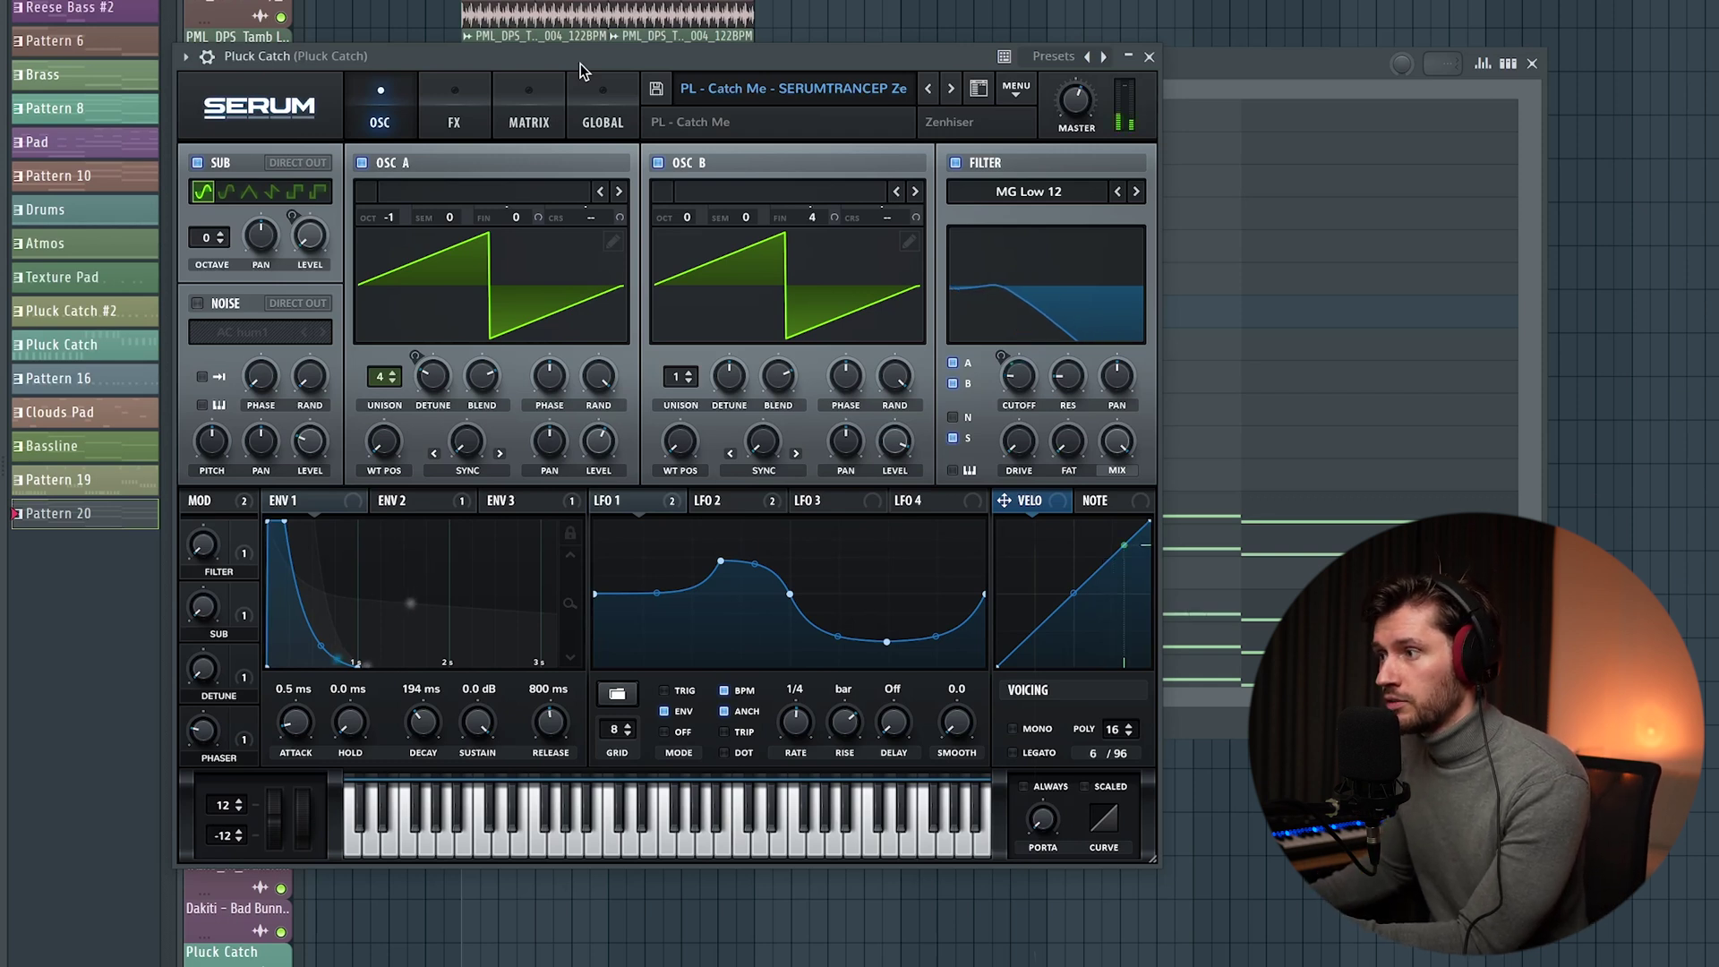
Select the long lead notes E6, G6 and F#6 above the chords and copy them to the Pluck Catch channel.
{"action": "left_click", "coordinate": [1148, 56]}
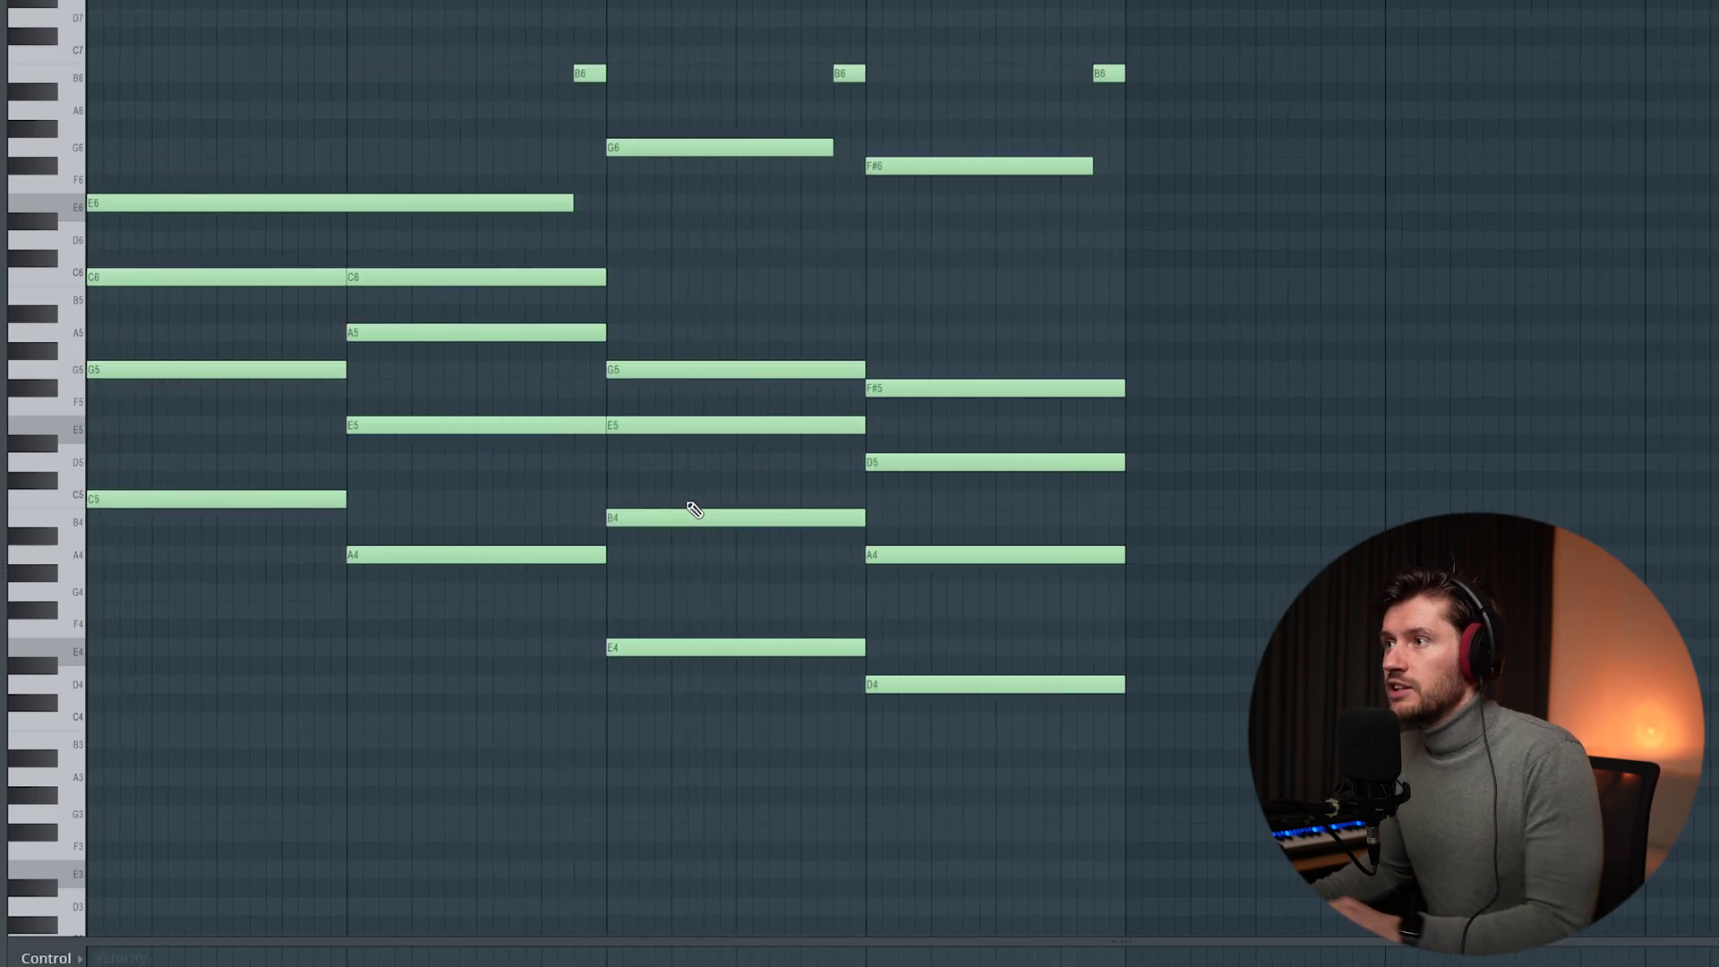
{"action": "scroll", "coordinate": [538, 441], "scroll_direction": "up", "scroll_amount": 3}
{"action": "left_click_drag", "start_coordinate": [318, 299], "coordinate": [957, 365]}
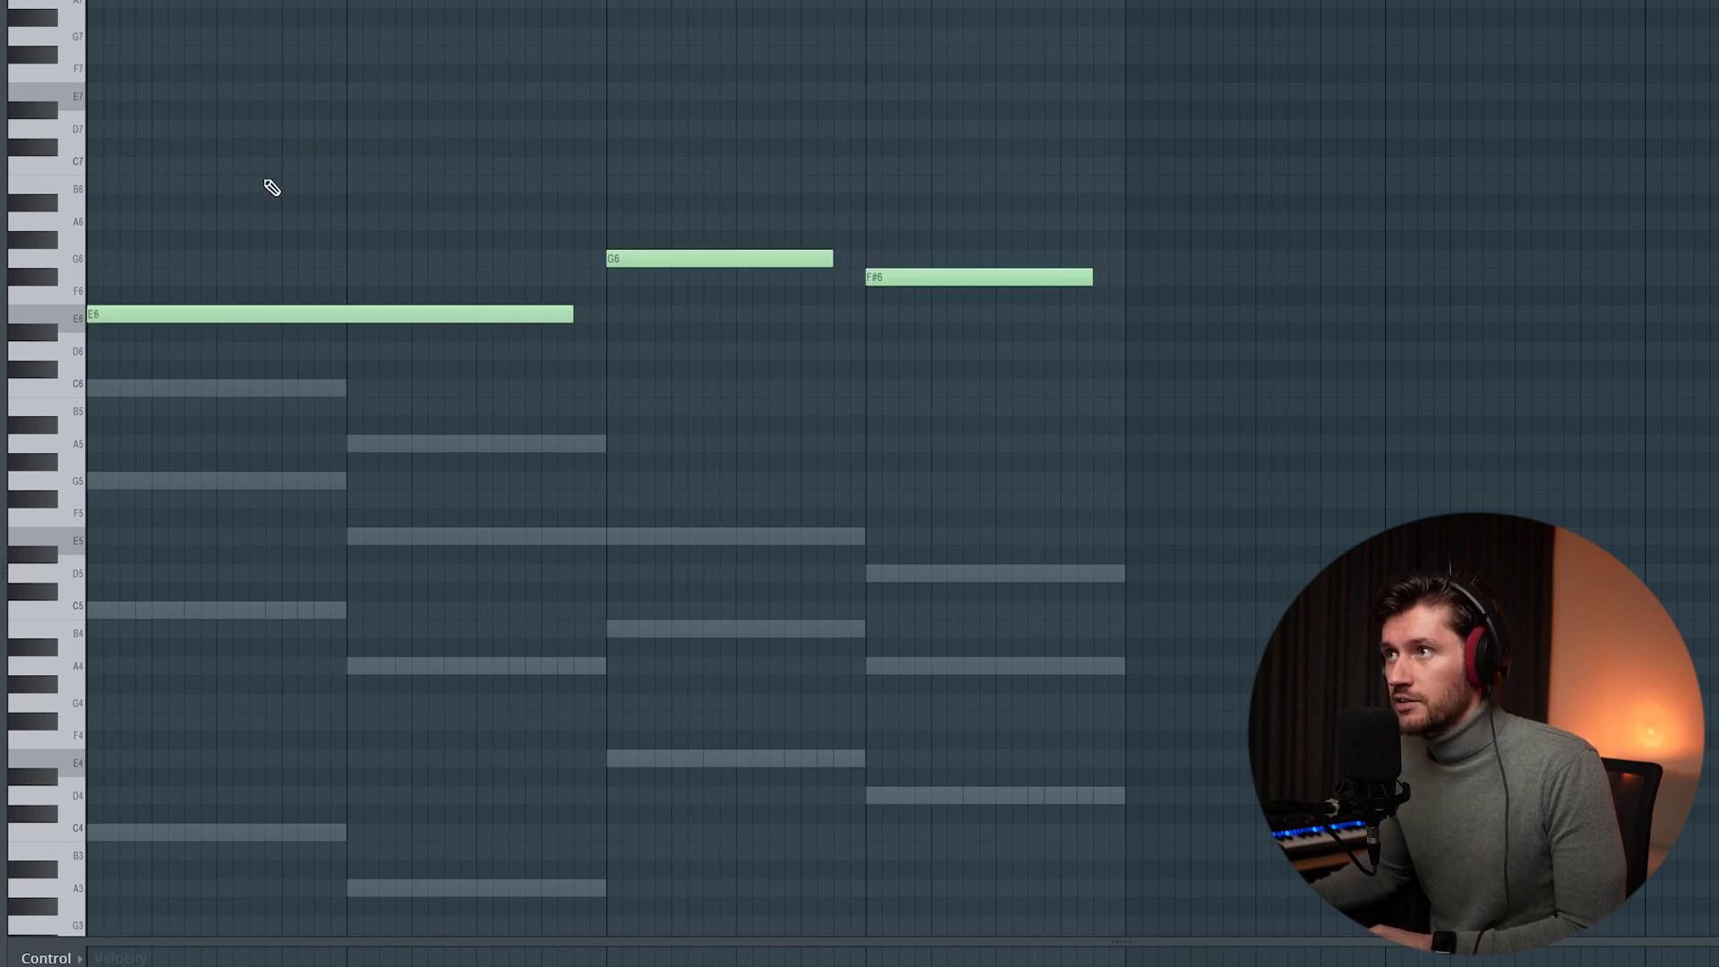
Listen to the copied lead notes and transpose all of them down one octave to E5, G5 and F#5.
{"action": "scroll", "coordinate": [507, 200], "scroll_direction": "up", "scroll_amount": 3}
{"action": "key", "text": "space"}
{"action": "left_click_drag", "start_coordinate": [257, 213], "coordinate": [456, 340]}
{"action": "key", "text": "ctrl+a"}
{"action": "key", "text": "ctrl+Down"}
{"action": "key", "text": "space"}
{"action": "scroll", "coordinate": [1008, 524], "scroll_direction": "down", "scroll_amount": 6}
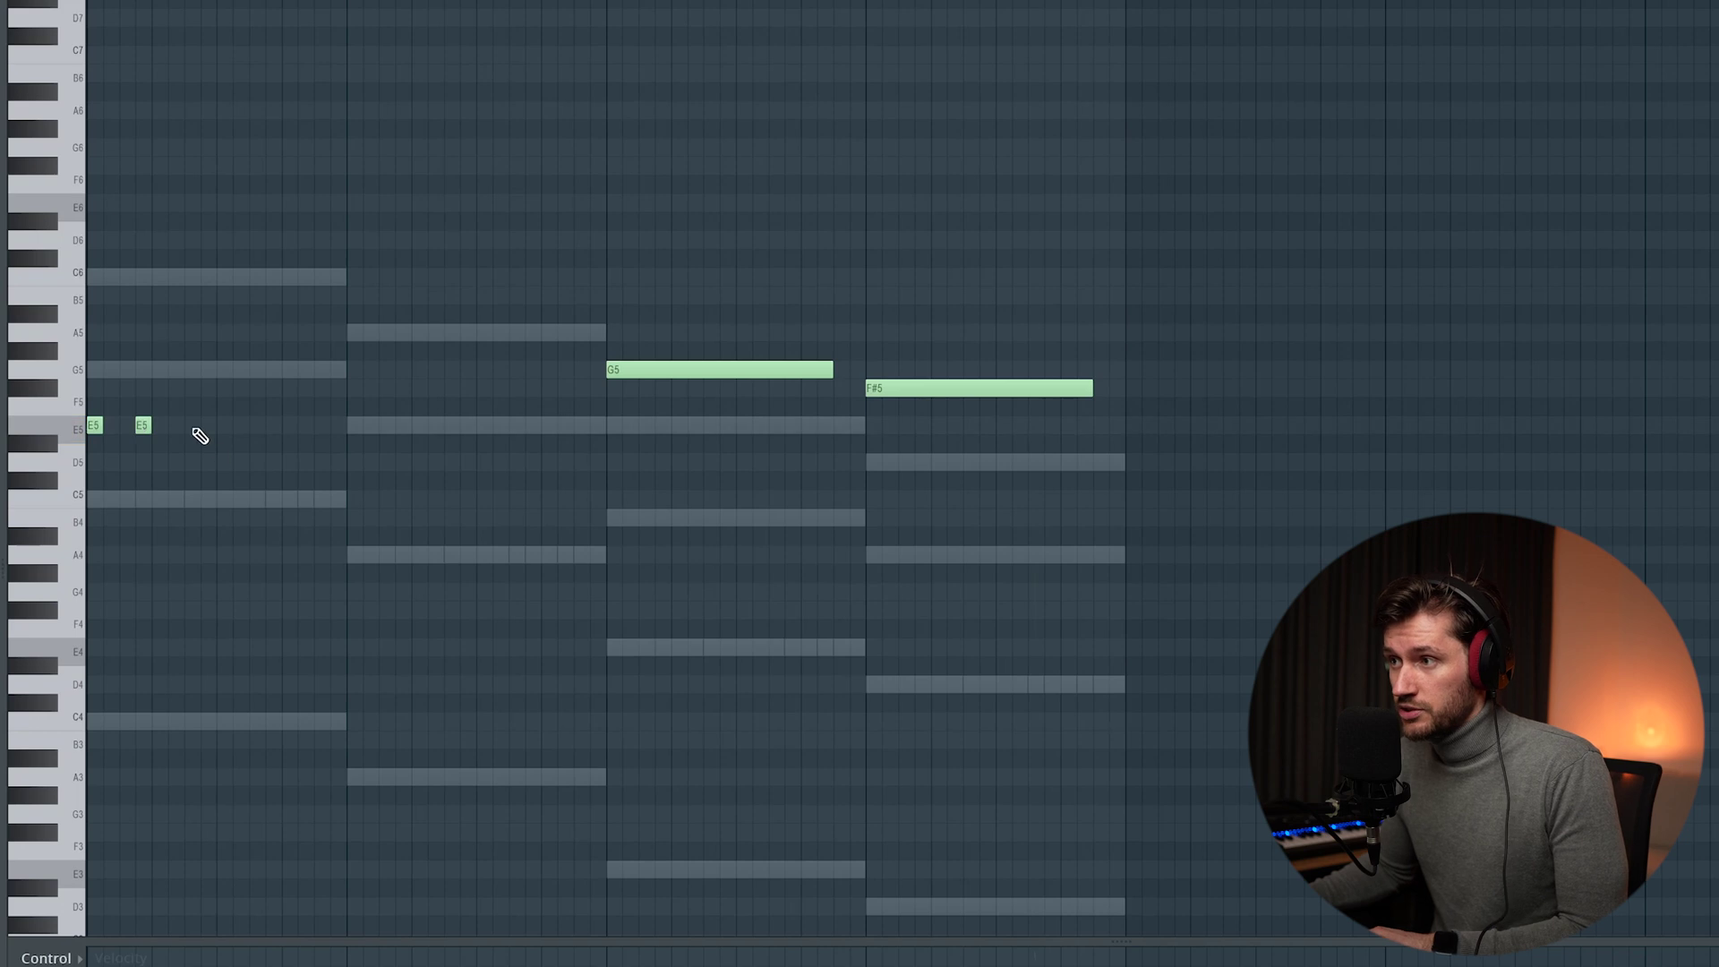
Build a syncopated pluck rhythm of six short notes per bar, on E5 for two bars, G5 for the third and F#5 for the fourth.
{"action": "left_click", "coordinate": [258, 426]}
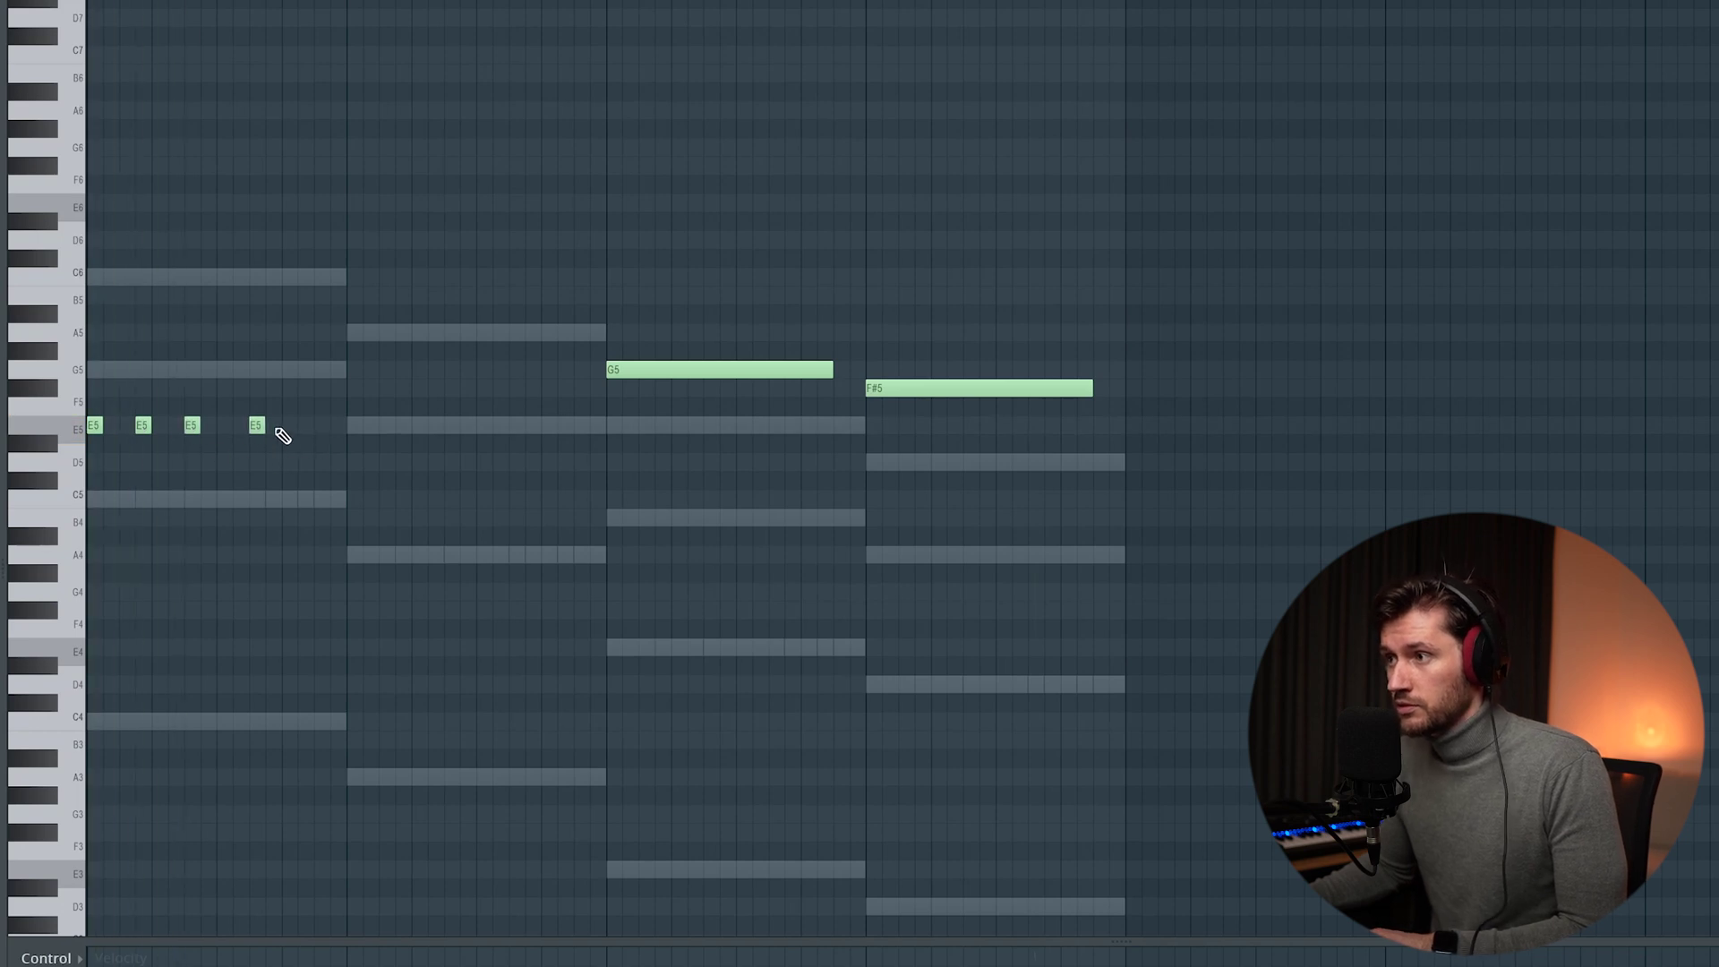
{"action": "left_click", "coordinate": [321, 426]}
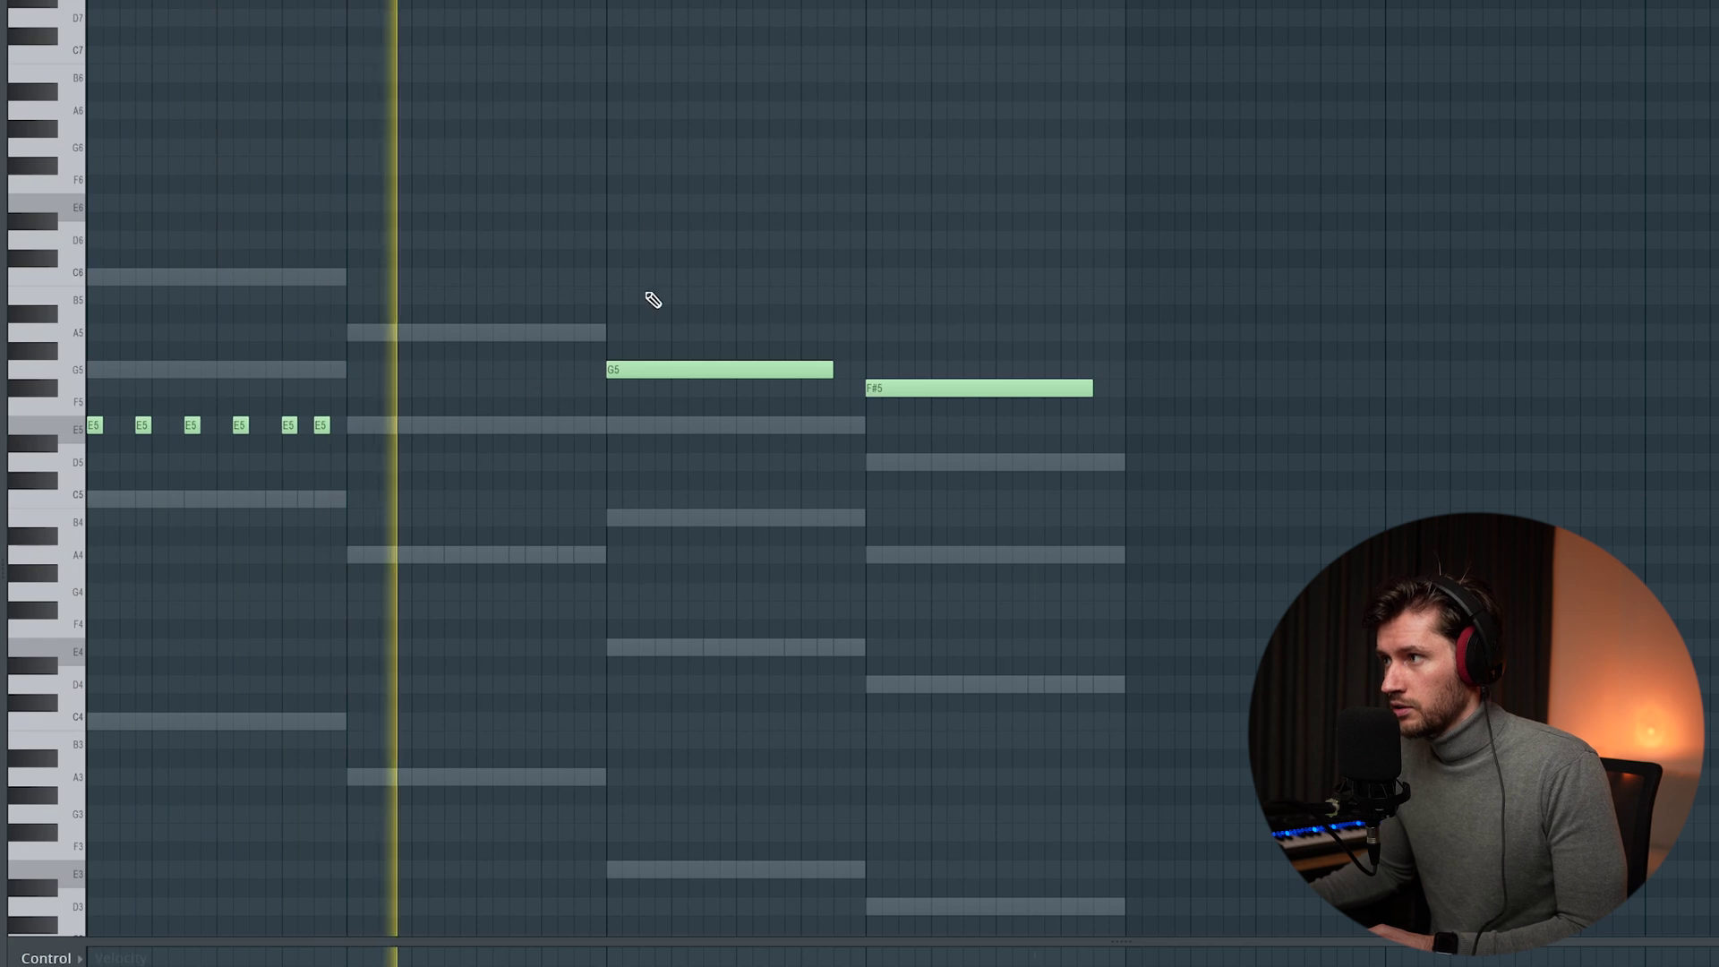
{"action": "left_click_drag", "start_coordinate": [723, 325], "coordinate": [1004, 425]}
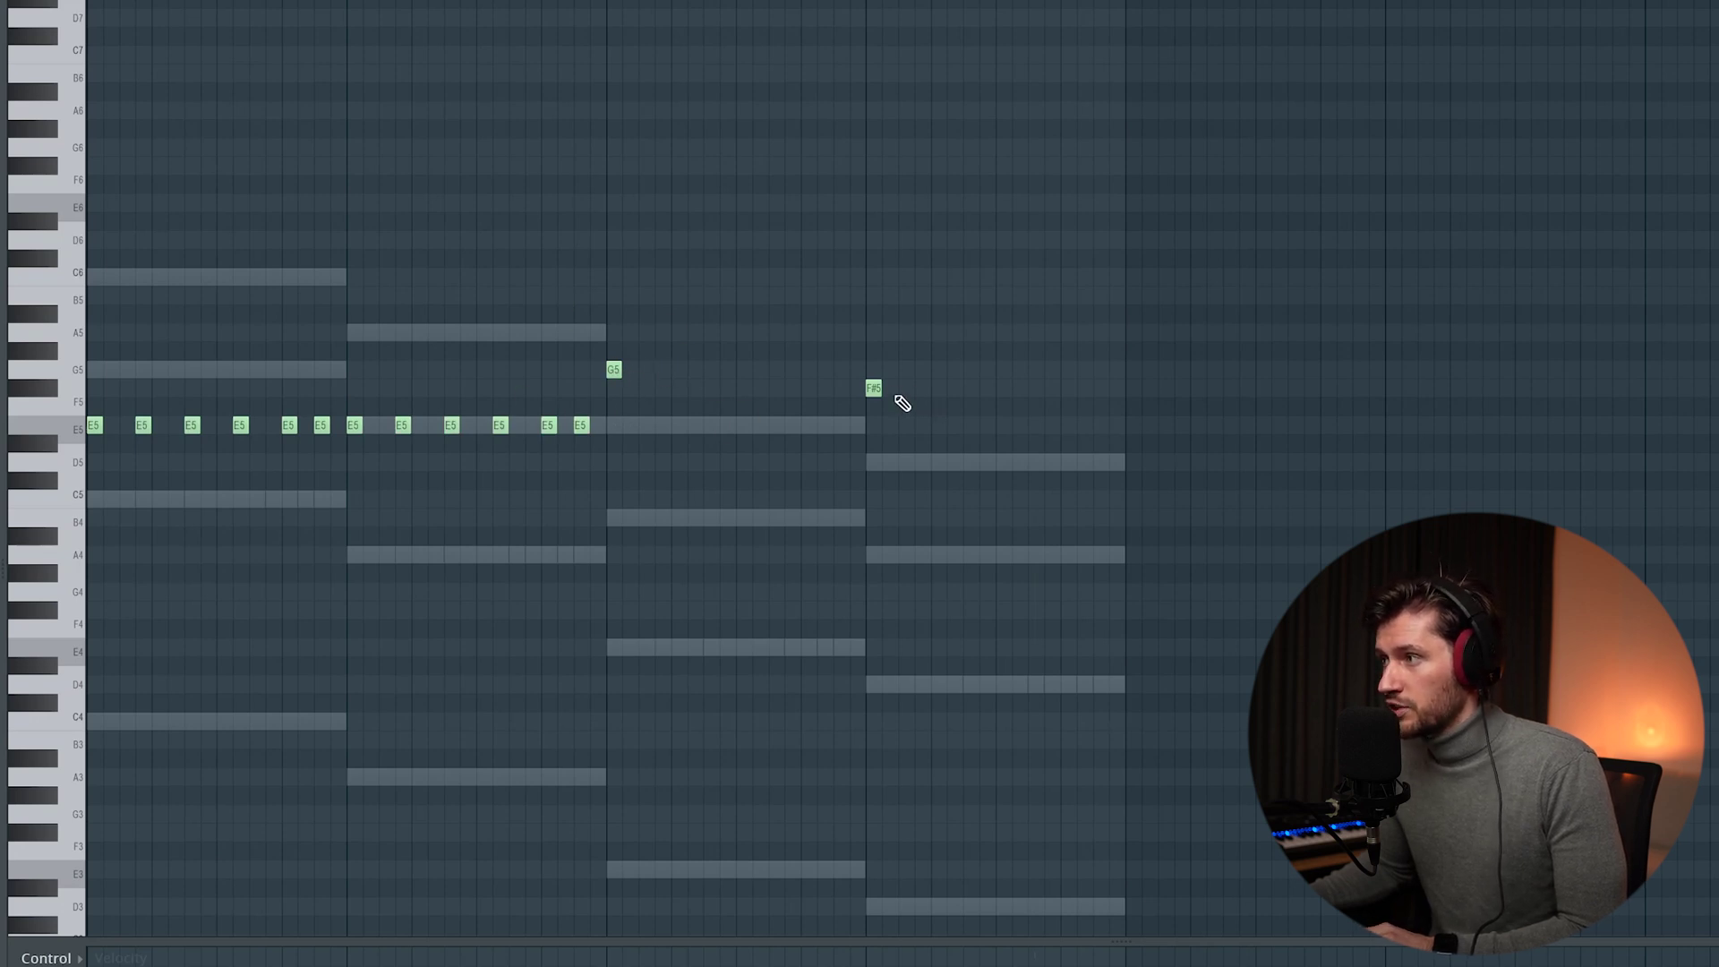
{"action": "left_click_drag", "start_coordinate": [790, 377], "coordinate": [110, 445]}
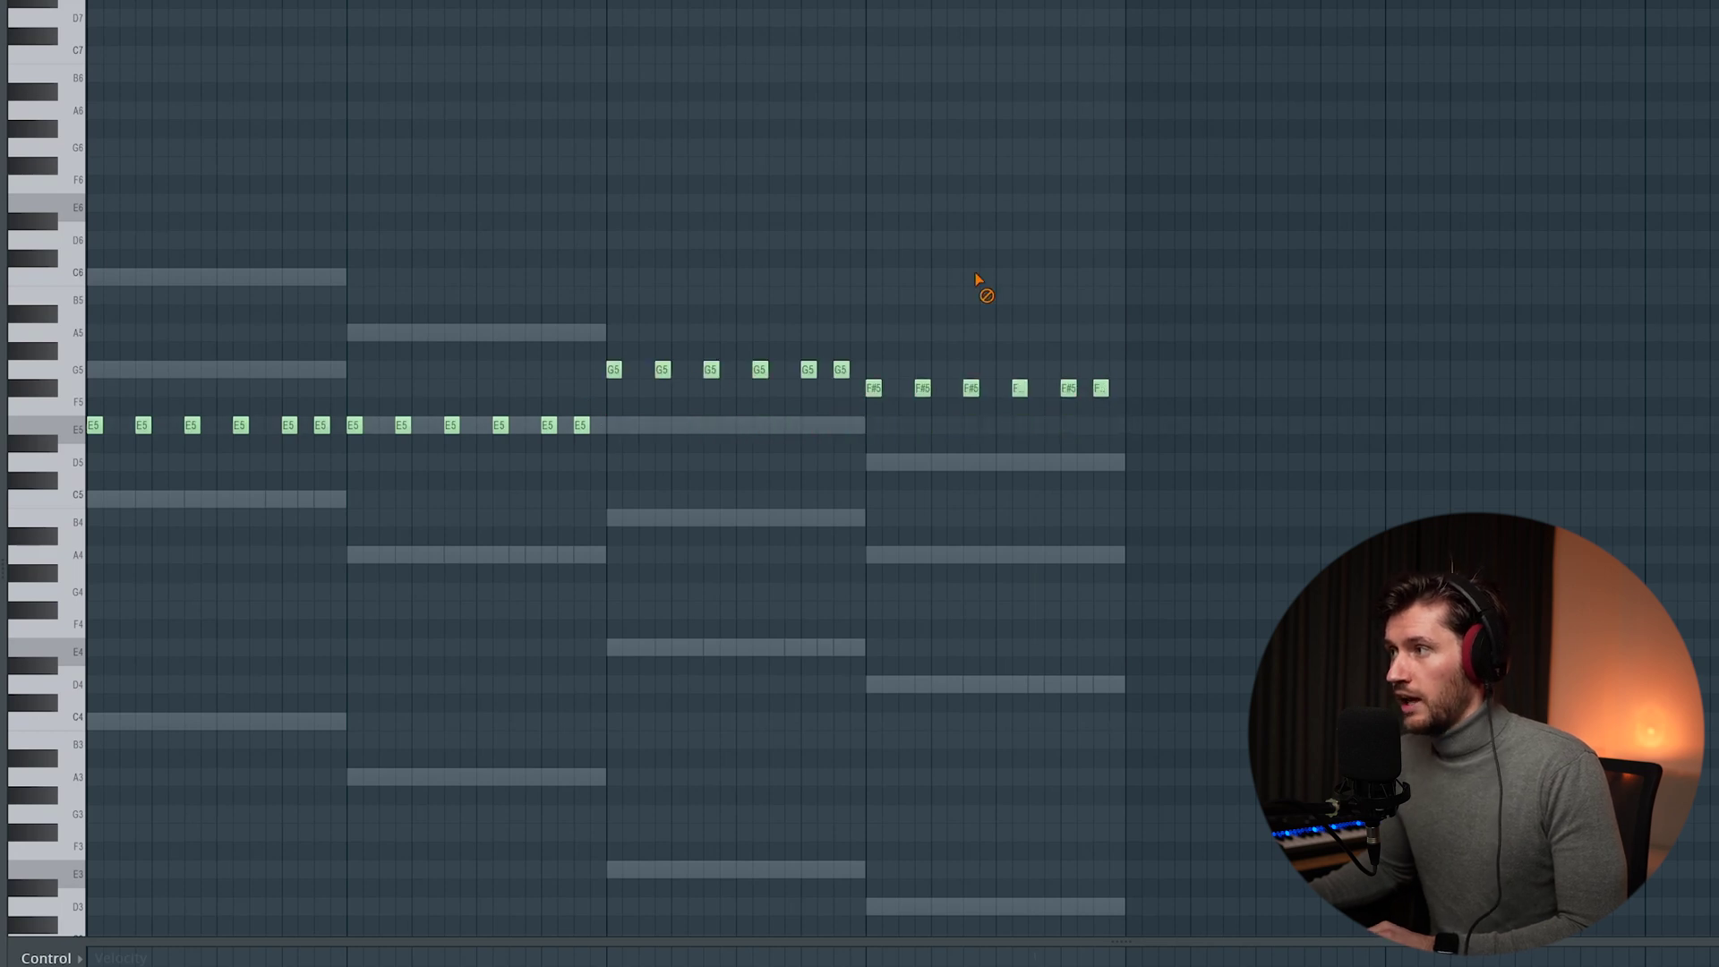
{"action": "scroll", "coordinate": [1289, 383], "scroll_direction": "down", "scroll_amount": 2}
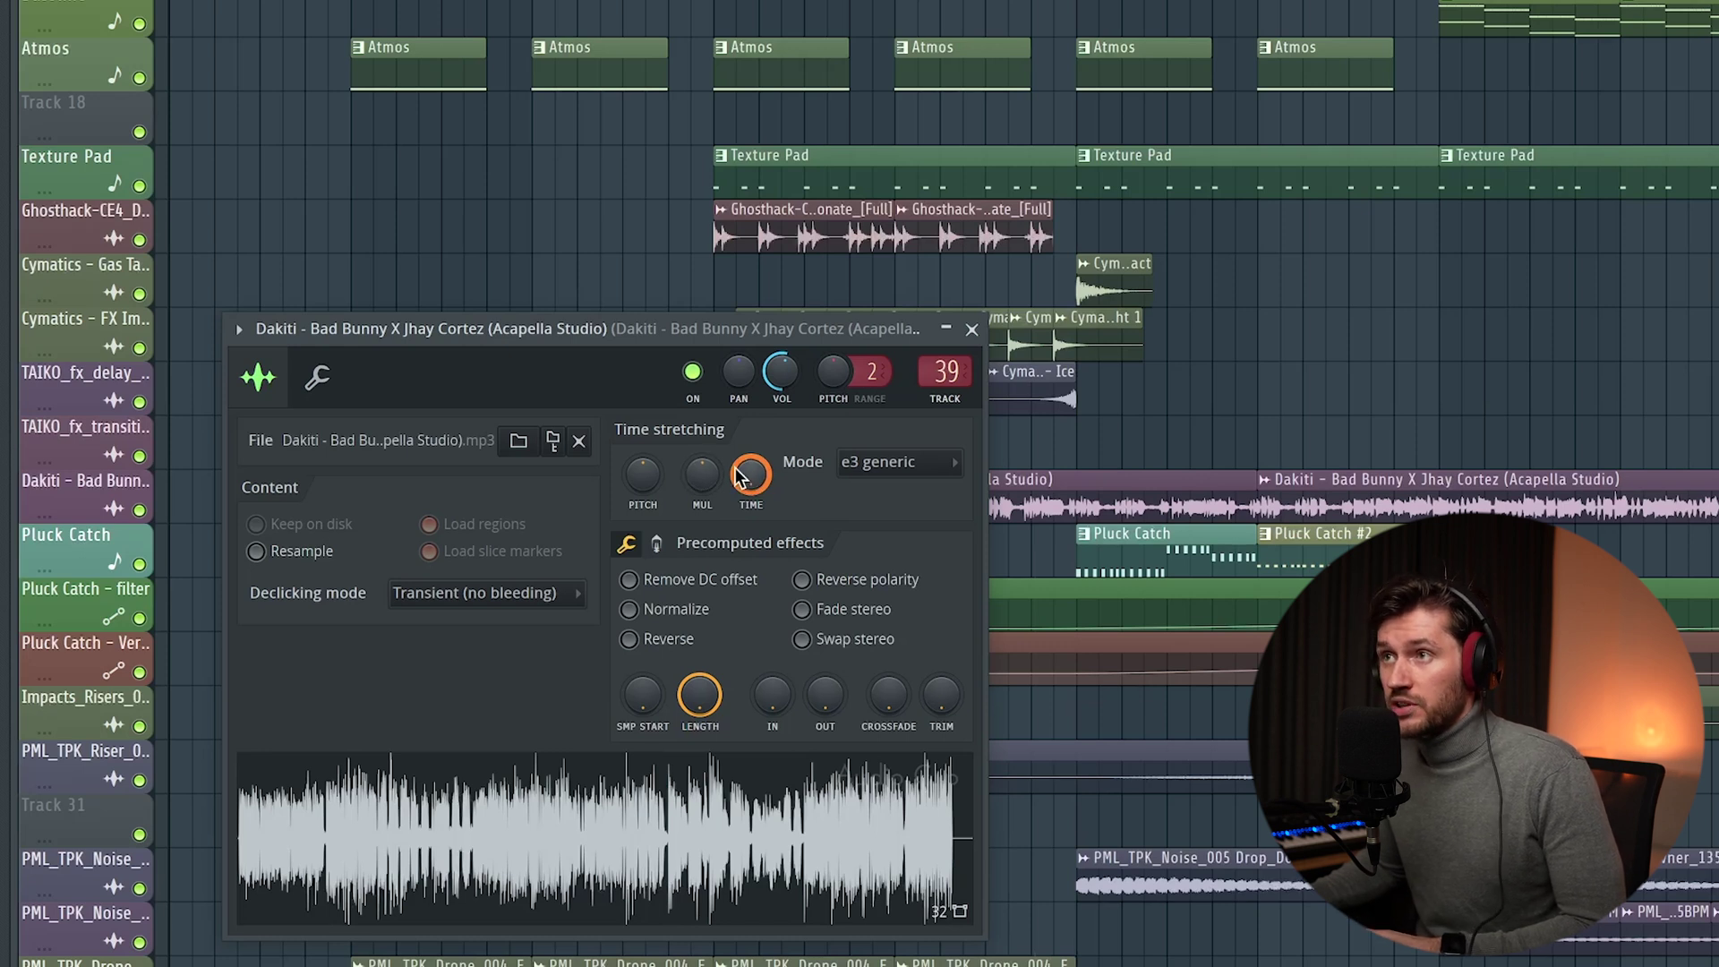
Start tempo autodetection for the time stretching of the Dakiti acapella sample.
{"action": "right_click", "coordinate": [753, 479]}
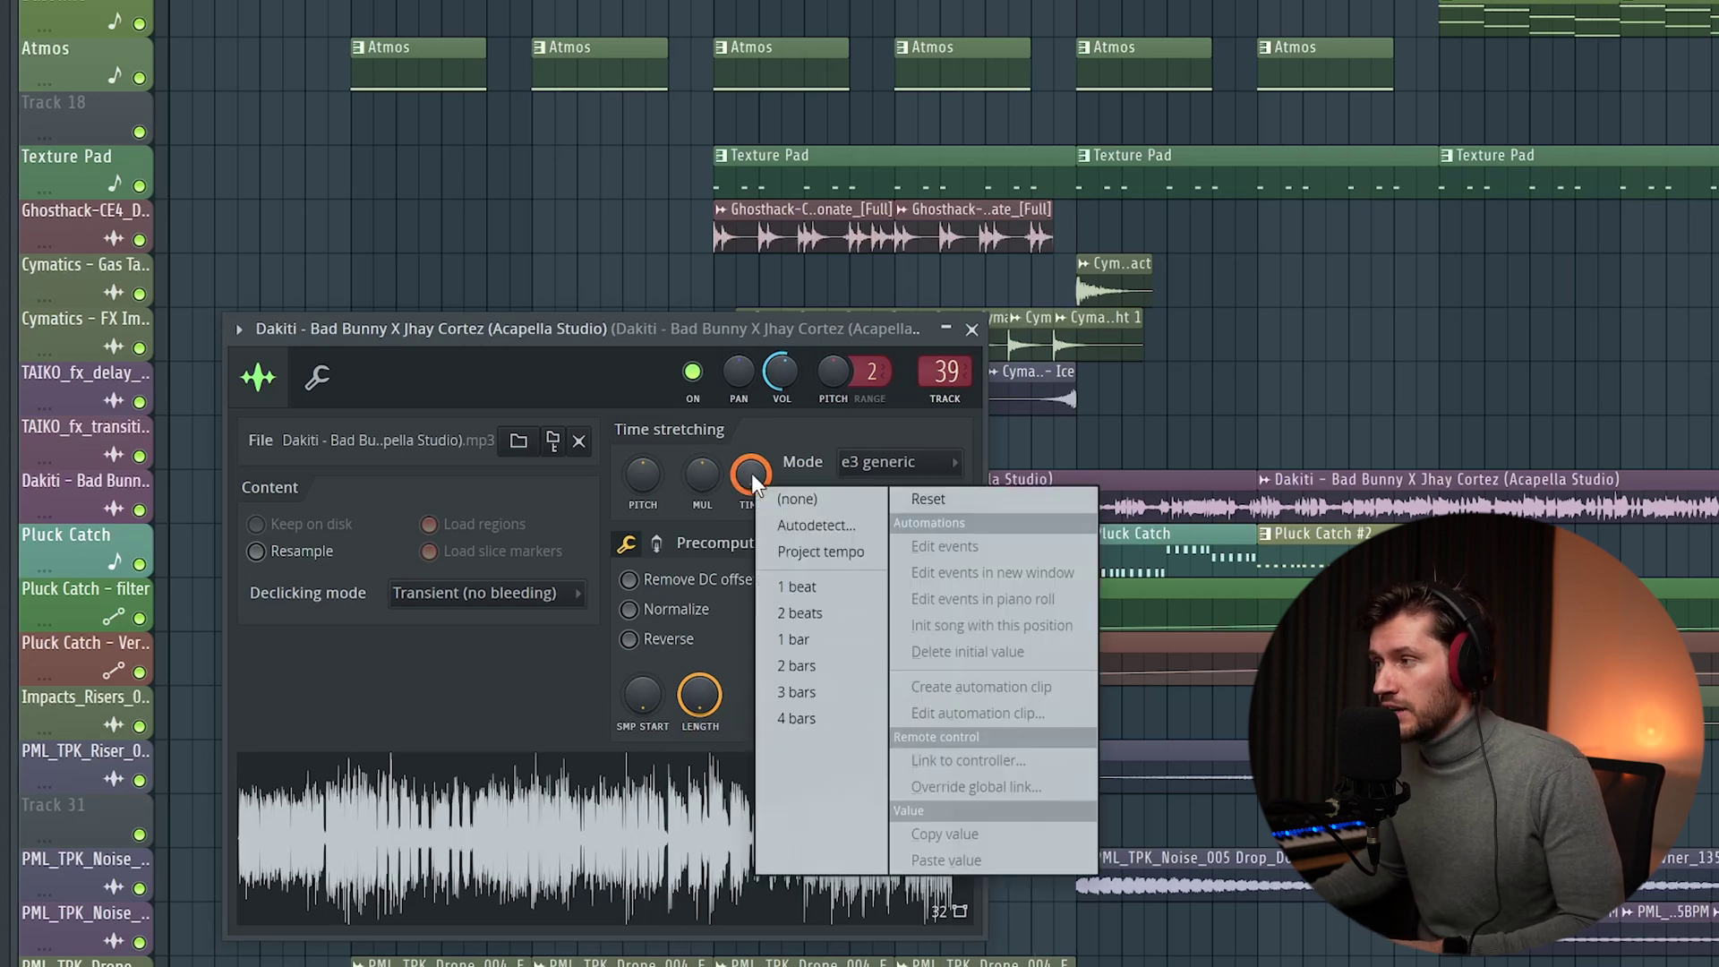
{"action": "left_click", "coordinate": [833, 528]}
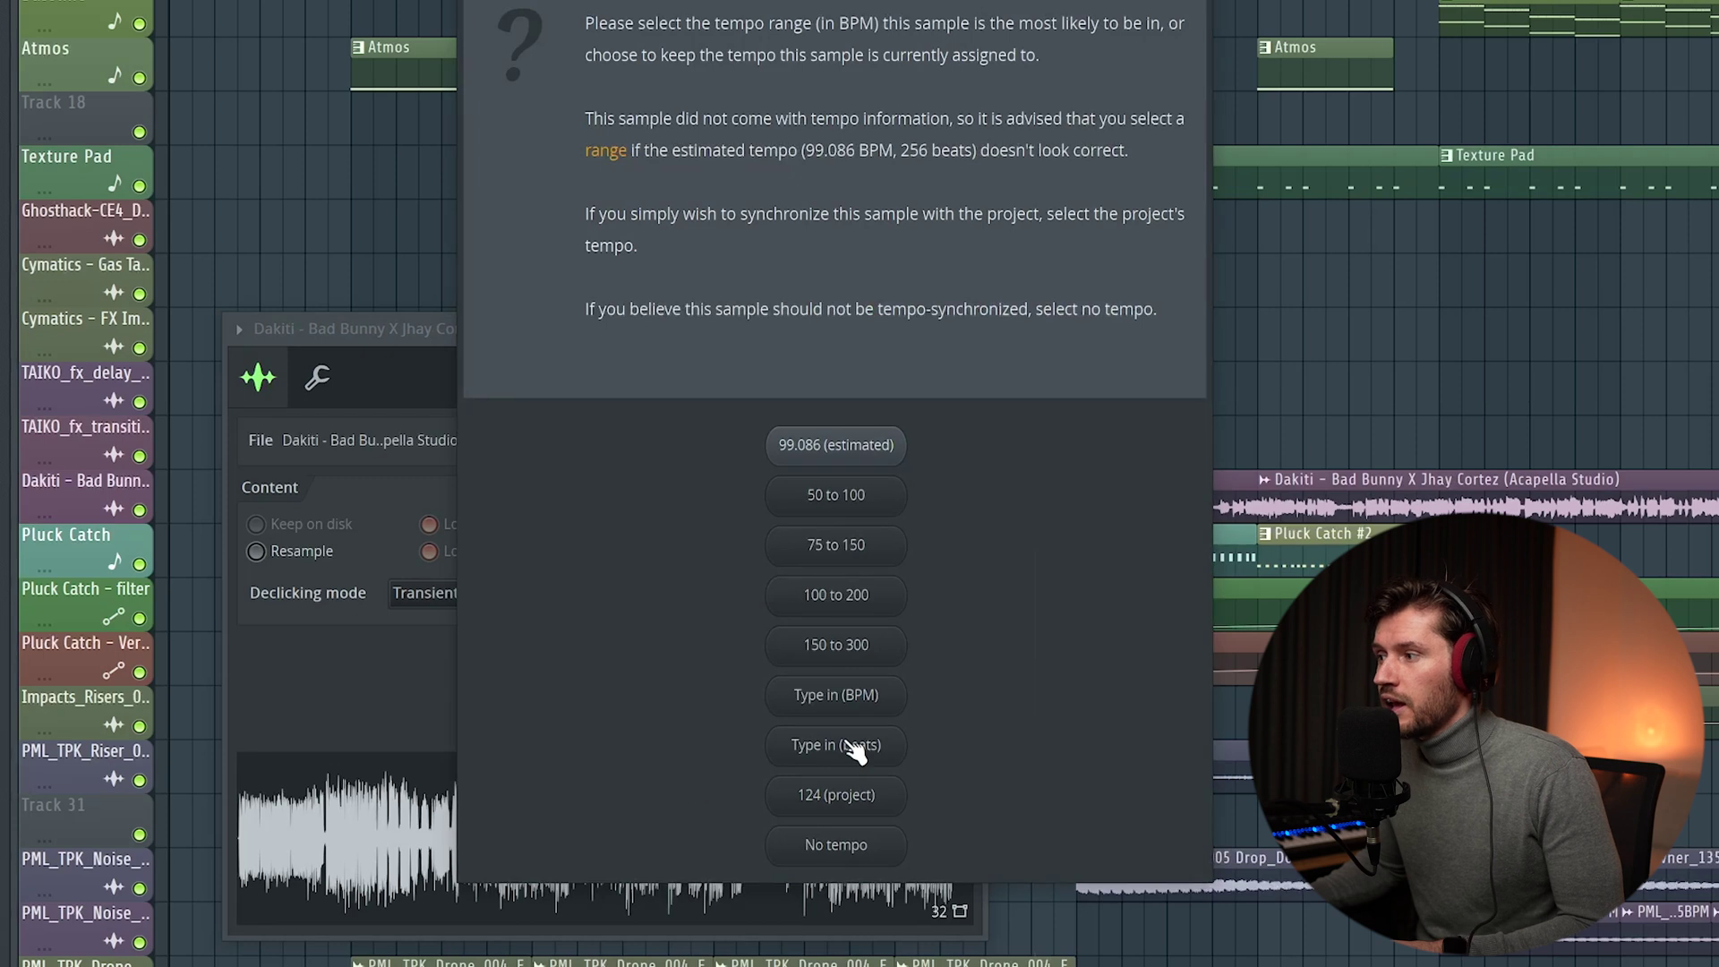
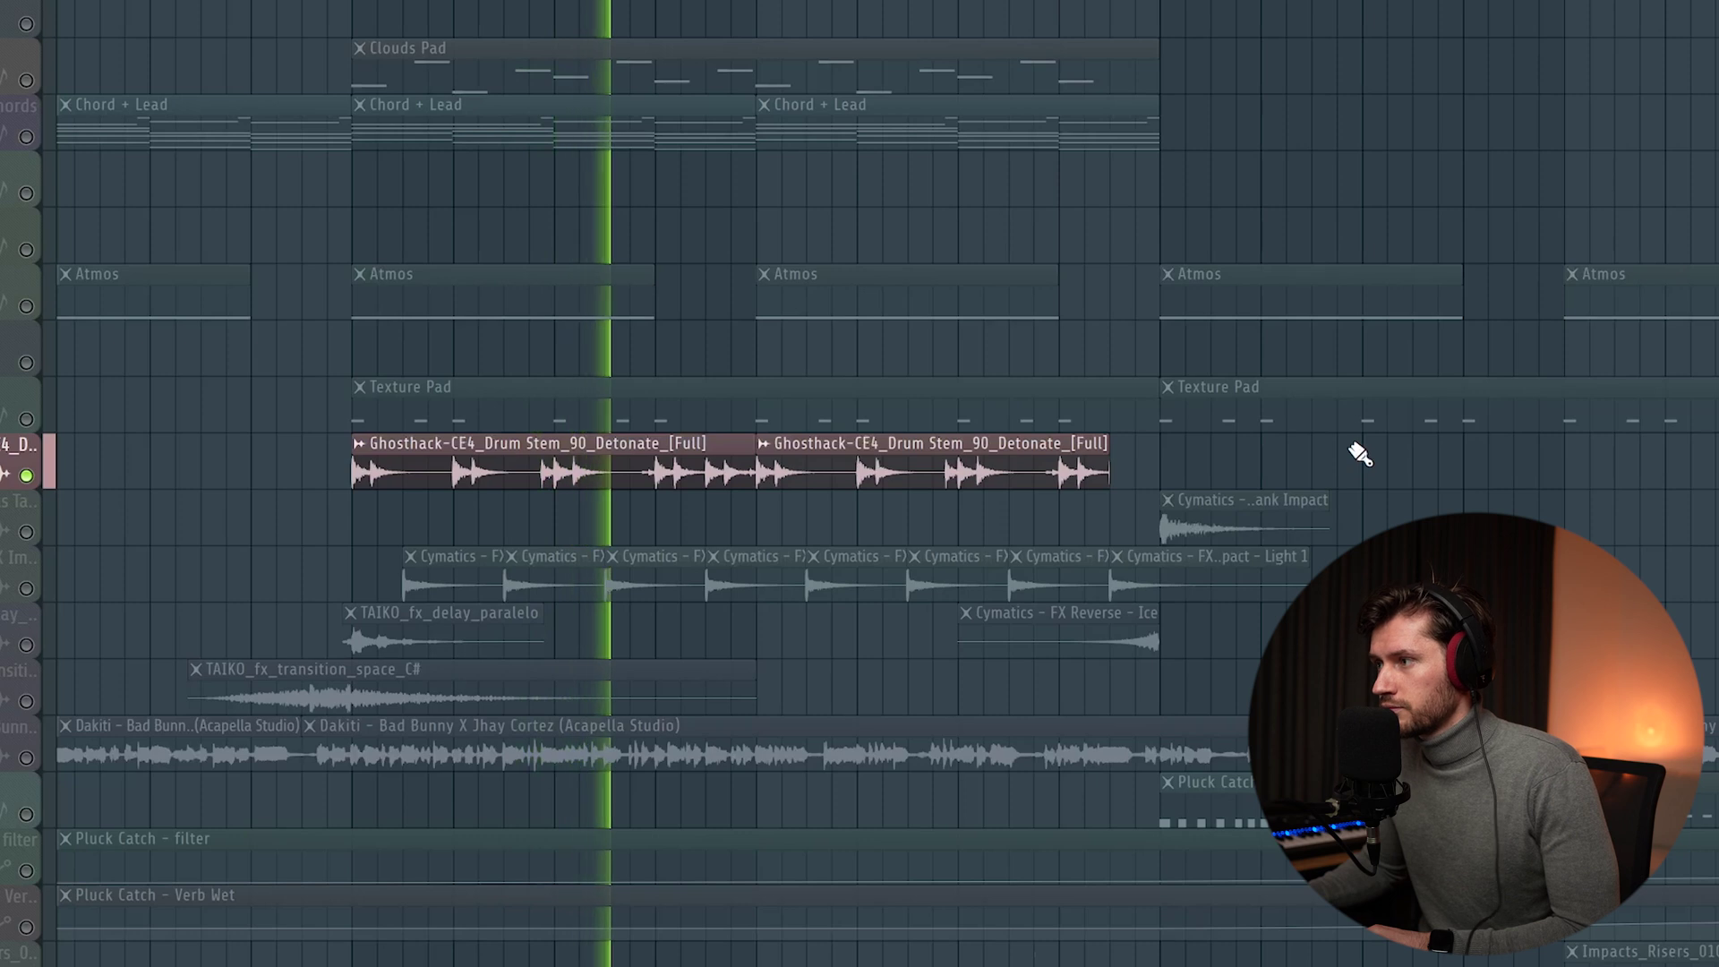
Audition the Cymatics FX impact track, and listen to the Dream Clouds melody in its piano roll.
{"action": "left_click", "coordinate": [27, 589]}
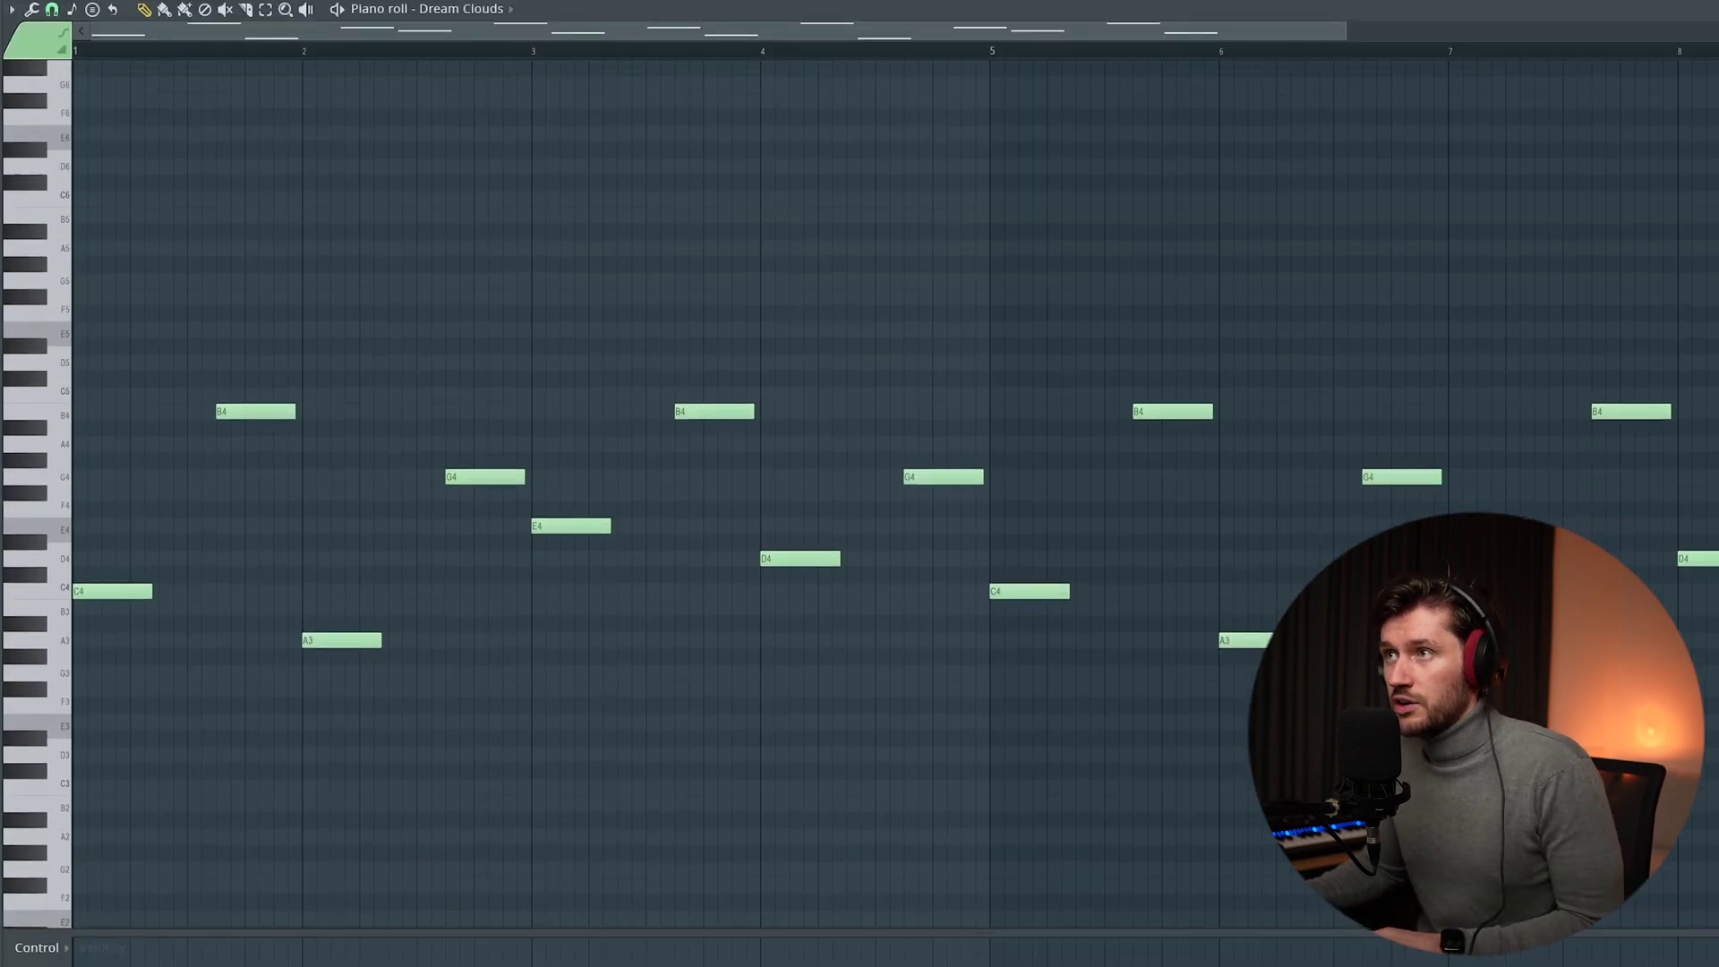
{"action": "key", "text": "space"}
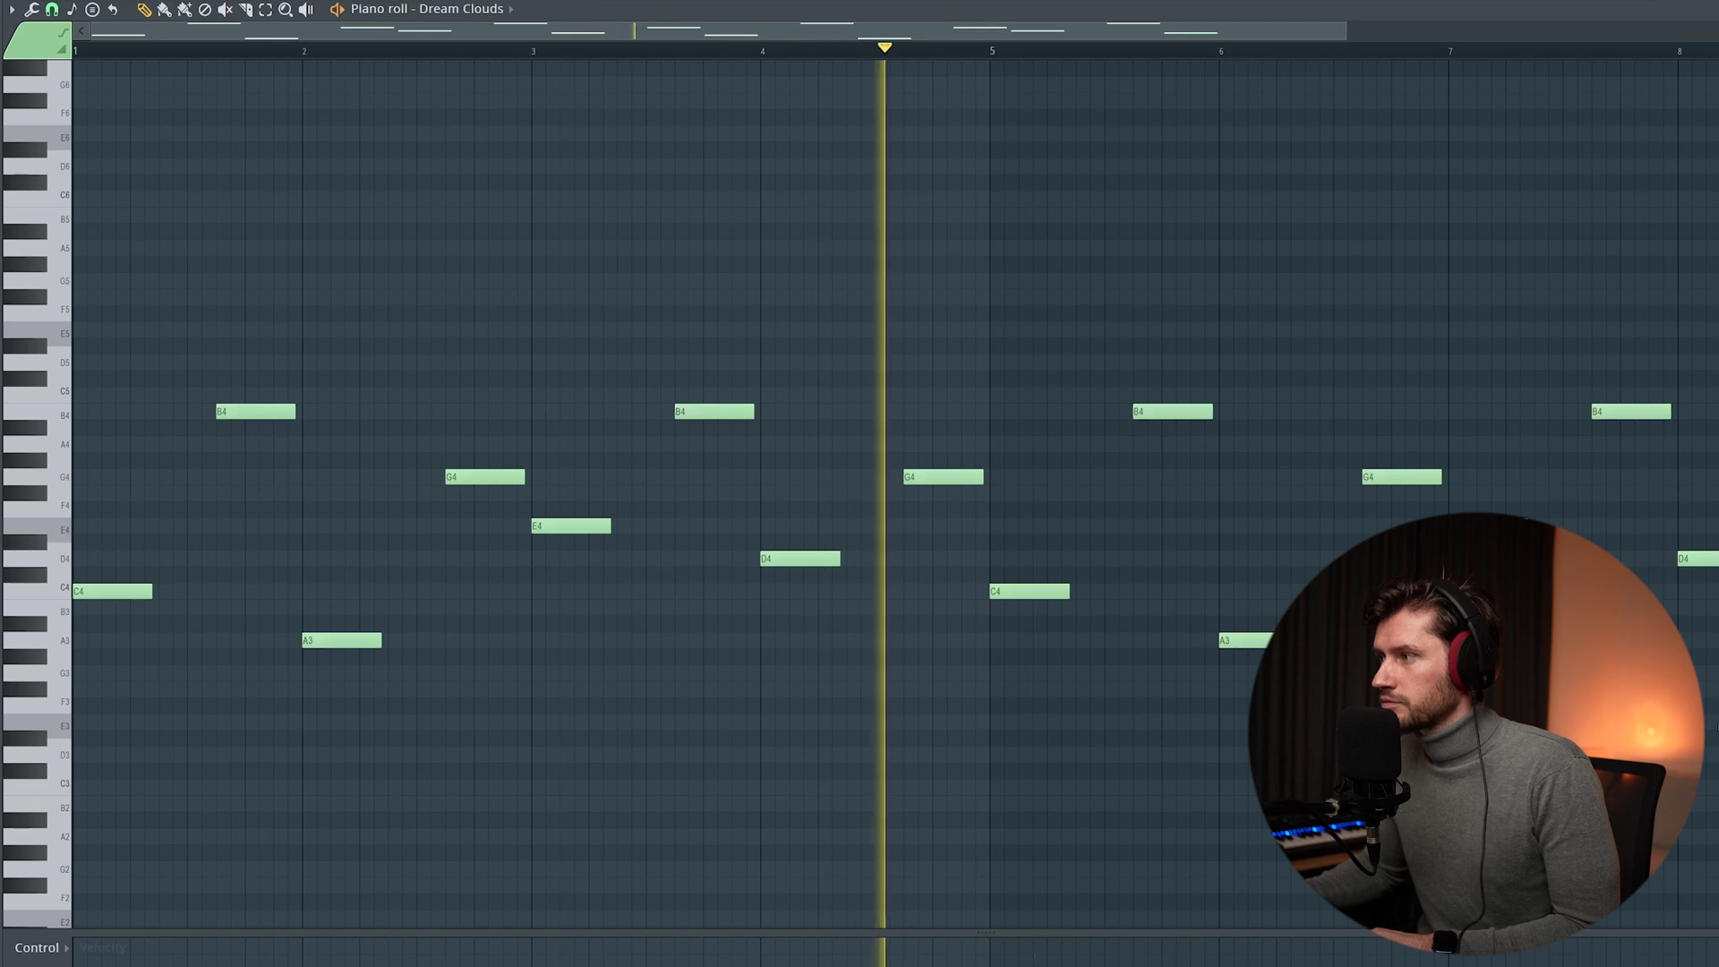
{"action": "key", "text": "space"}
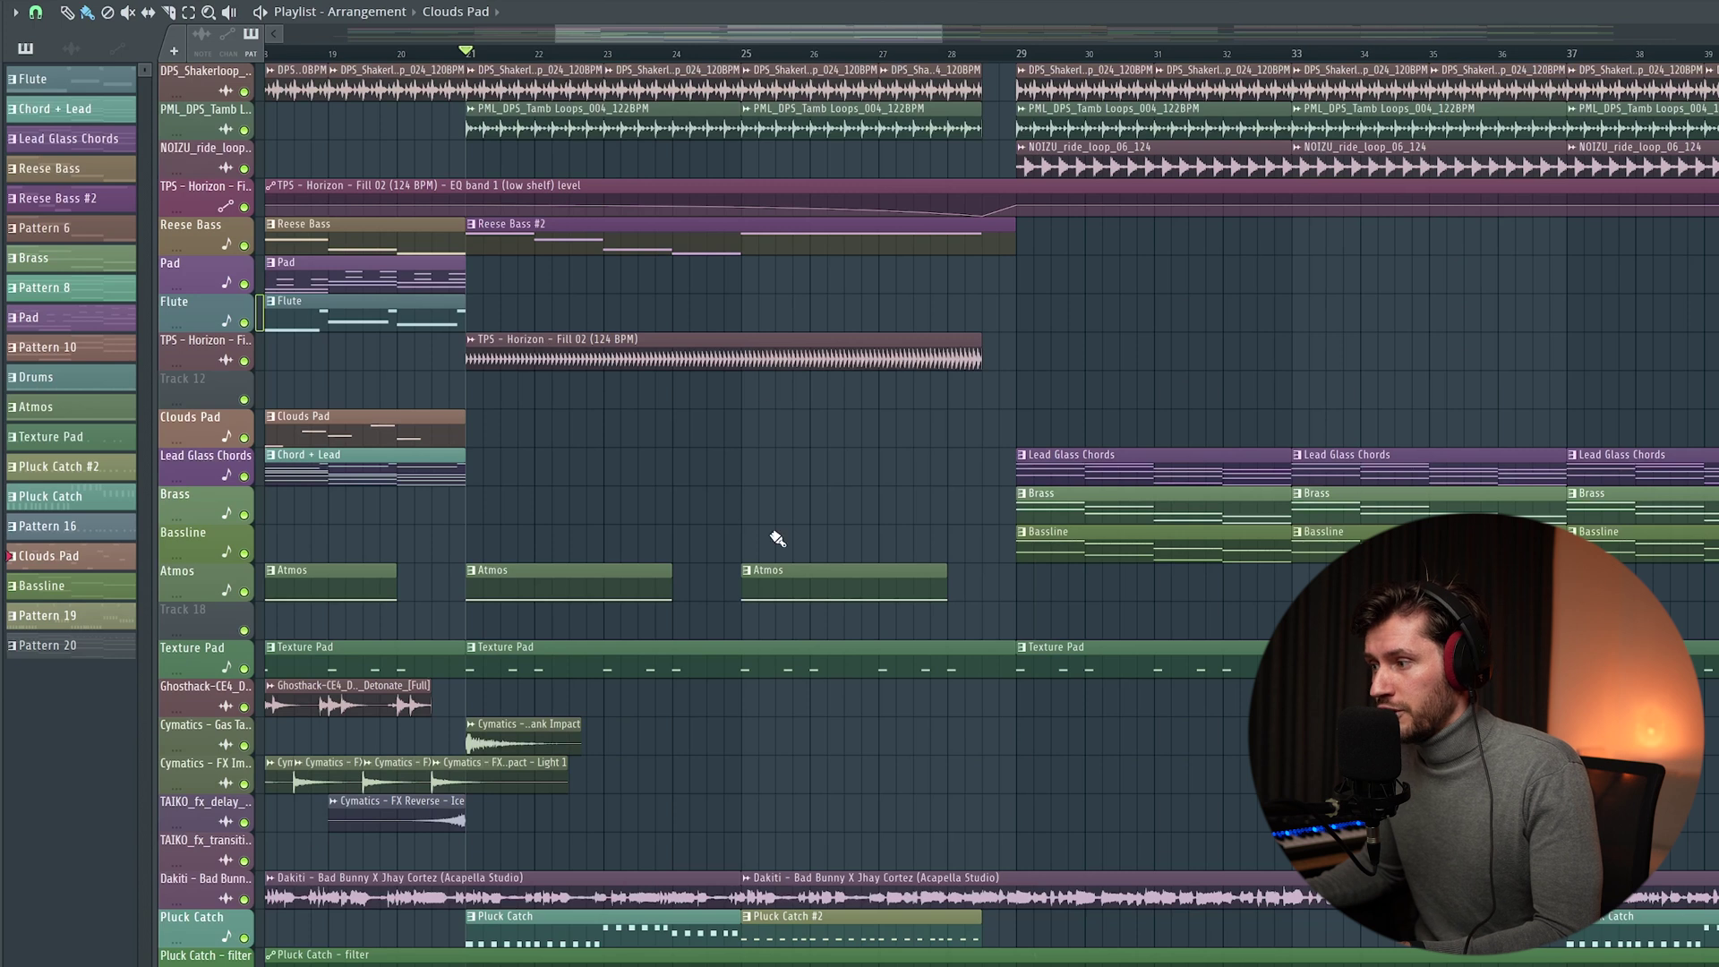
Listen through the arrangement from bar 21 past bar 61, examining how the drums, bass, chord, brass and pad layers alternate between sections.
{"action": "scroll", "coordinate": [778, 538], "scroll_direction": "down", "scroll_amount": 3}
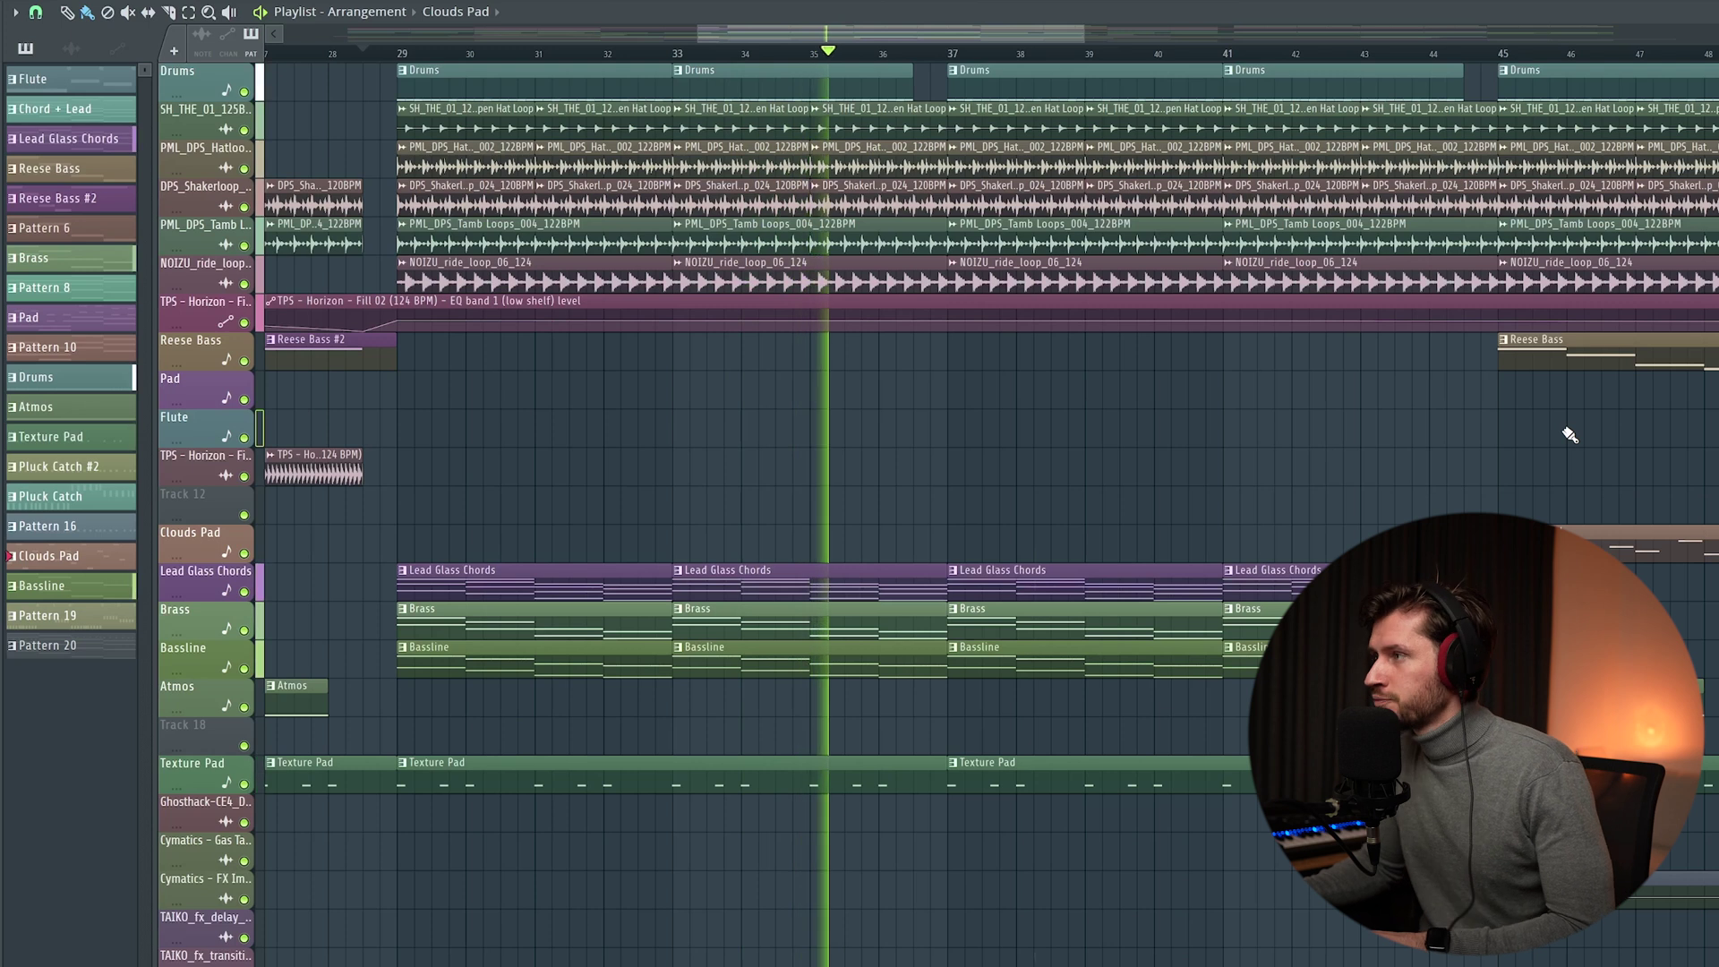
{"action": "scroll", "coordinate": [1569, 436], "scroll_direction": "down", "scroll_amount": 4}
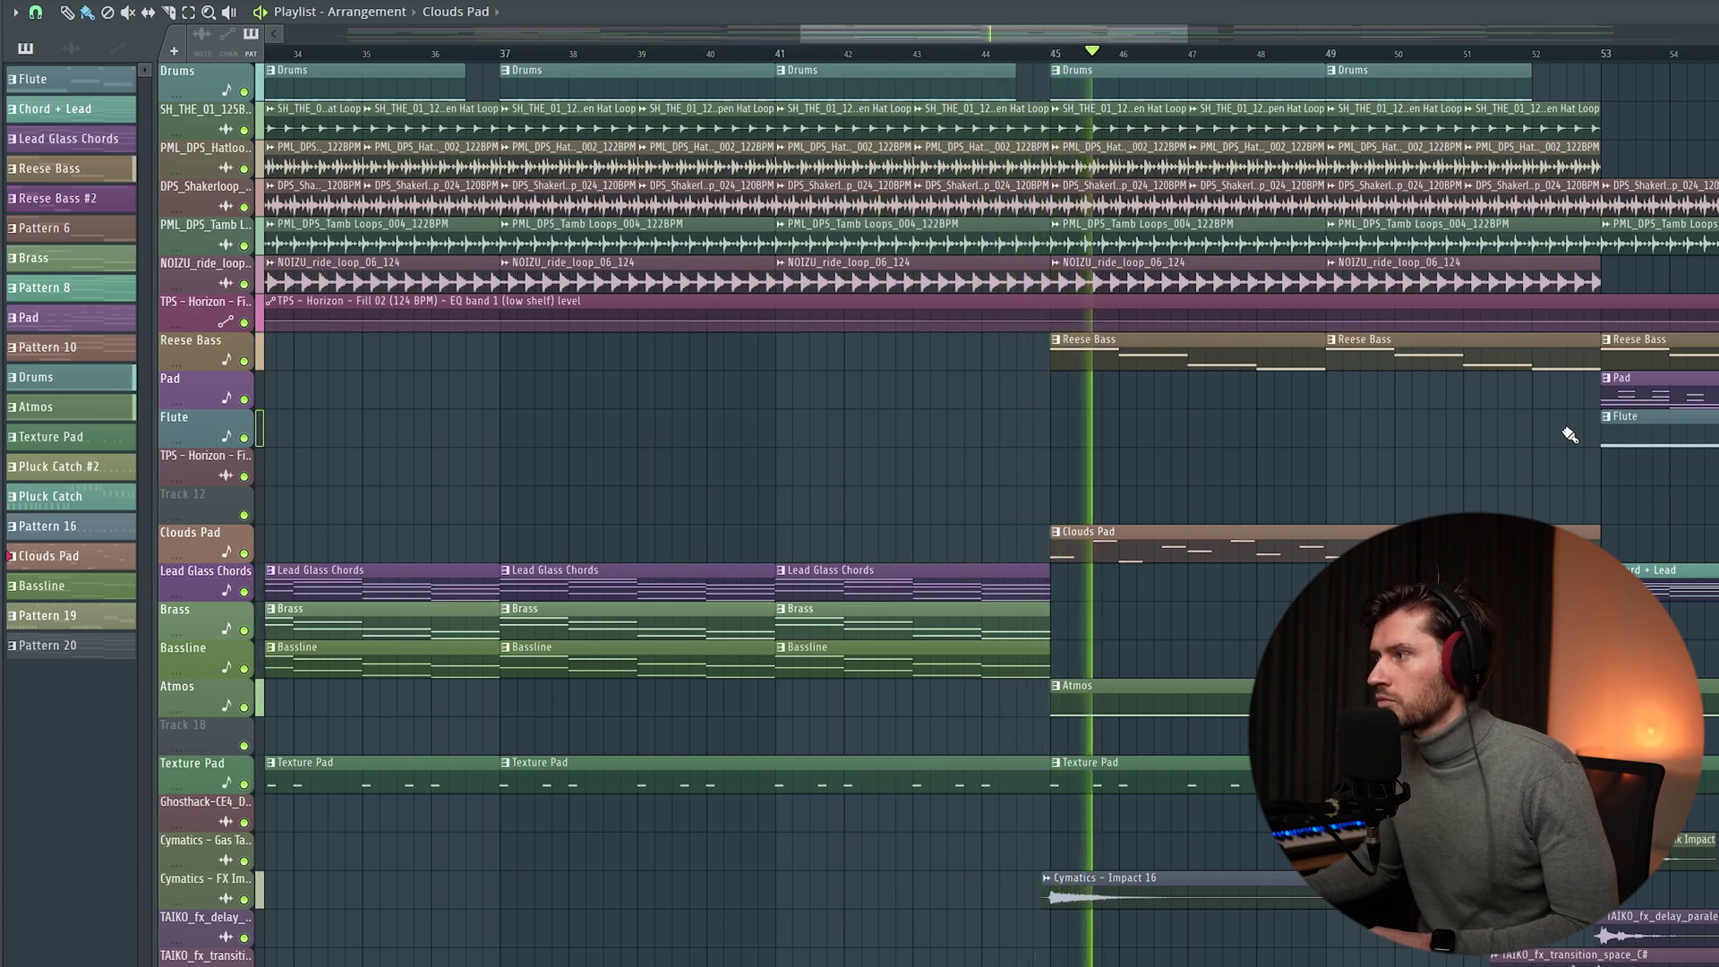
{"action": "scroll", "coordinate": [1570, 436], "scroll_direction": "right", "scroll_amount": 5}
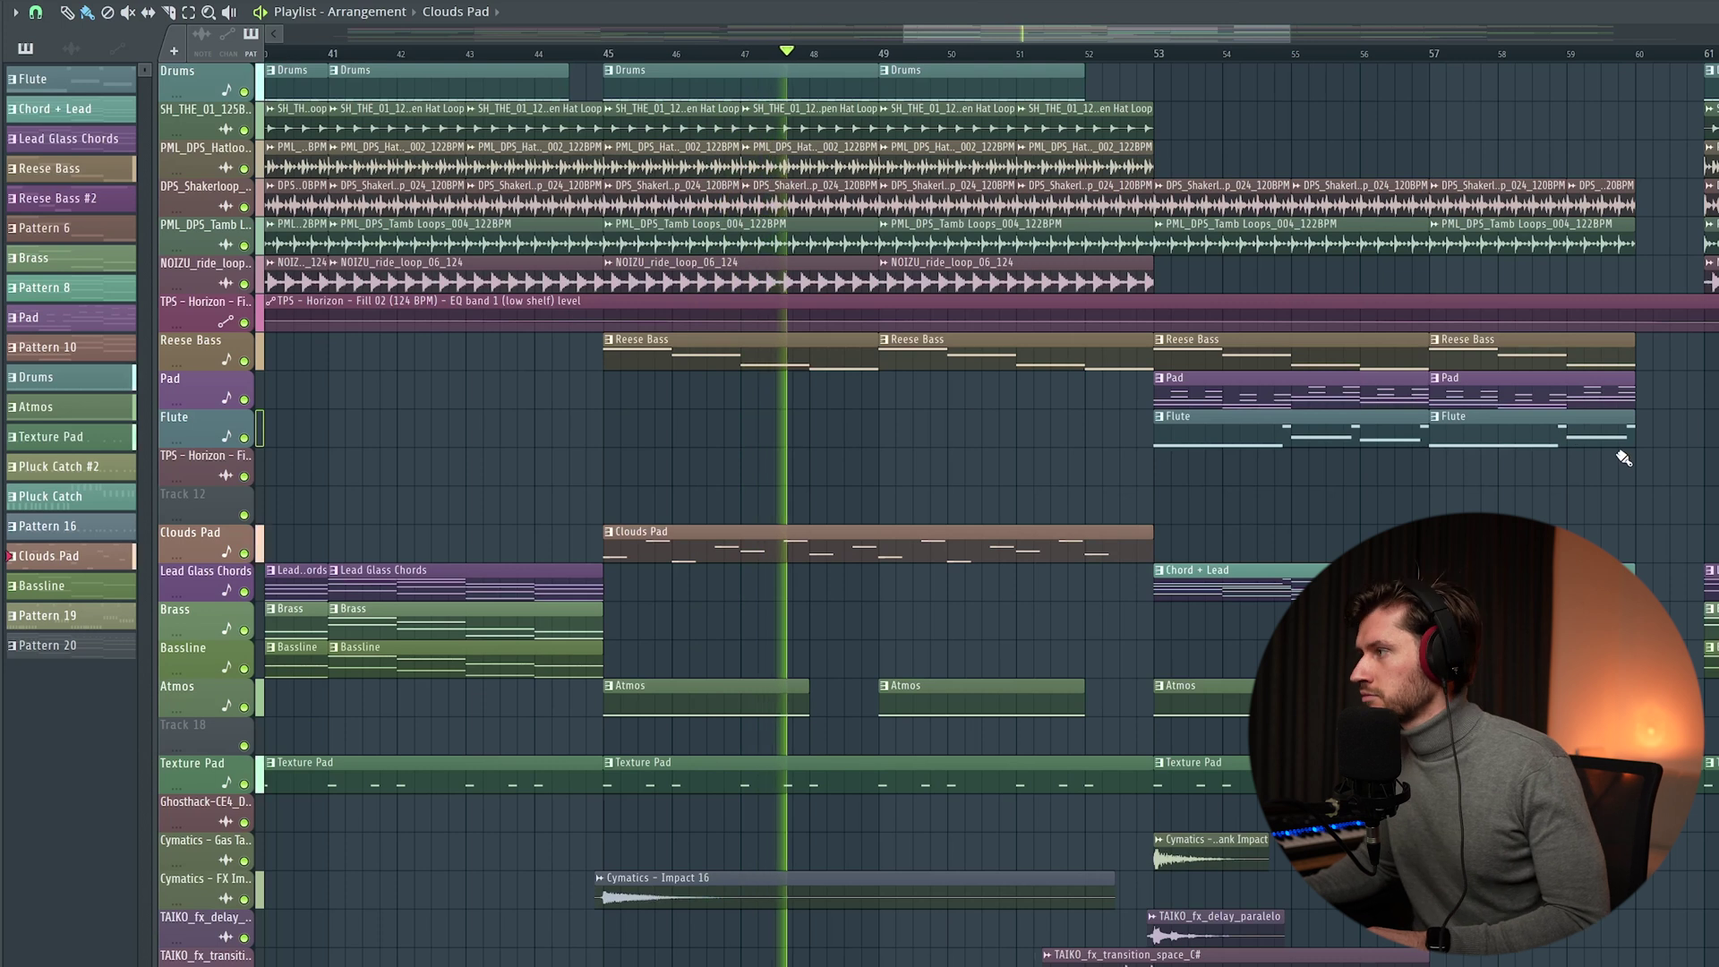
{"action": "scroll", "coordinate": [1625, 457], "scroll_direction": "right", "scroll_amount": 1}
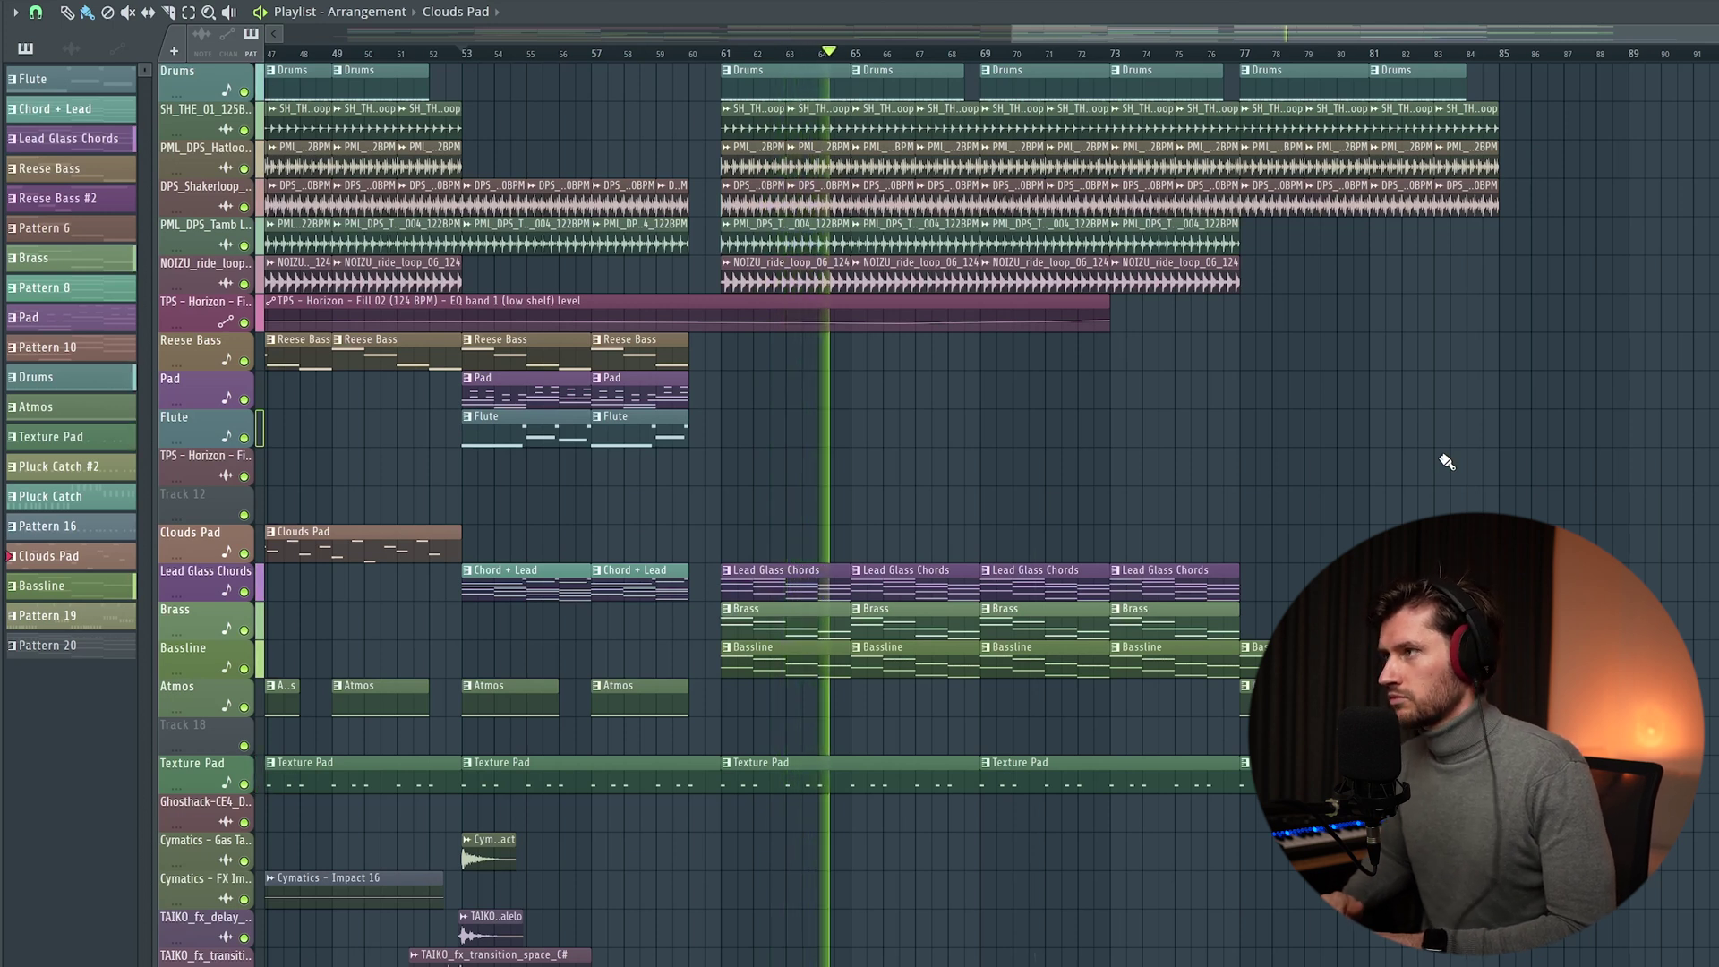
{"action": "scroll", "coordinate": [1447, 462], "scroll_direction": "right", "scroll_amount": 5}
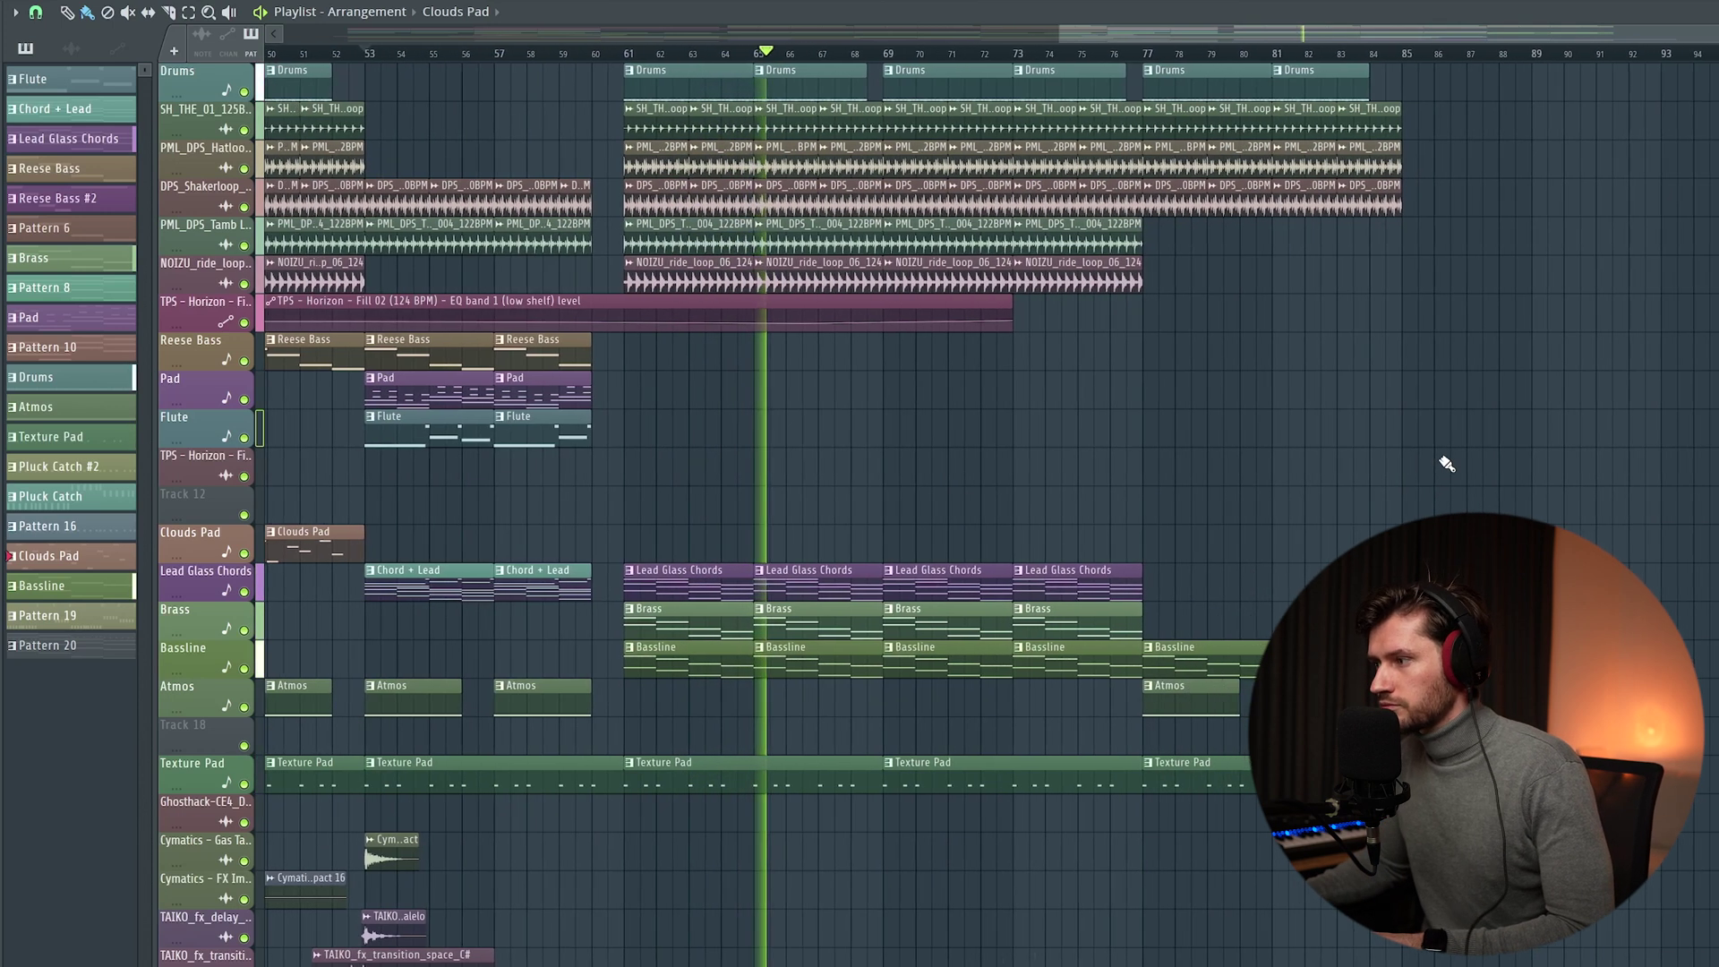